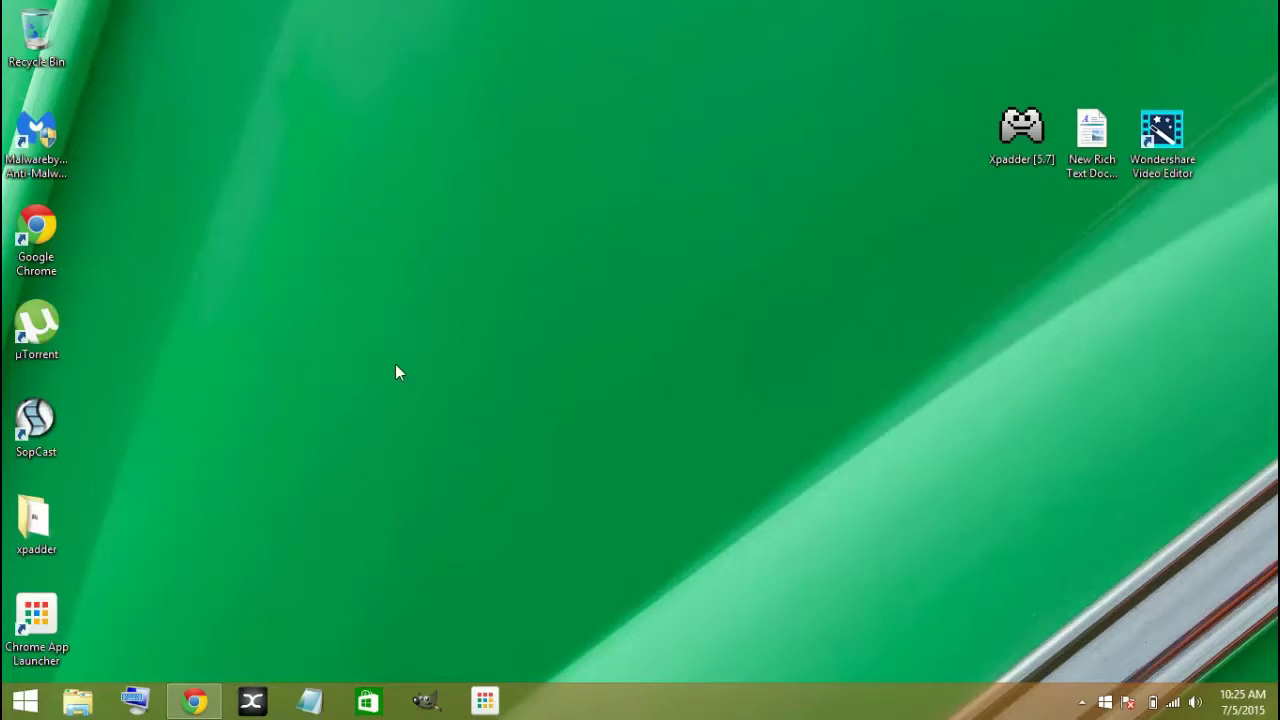
Refresh the Windows desktop twice
right_click(608, 255)
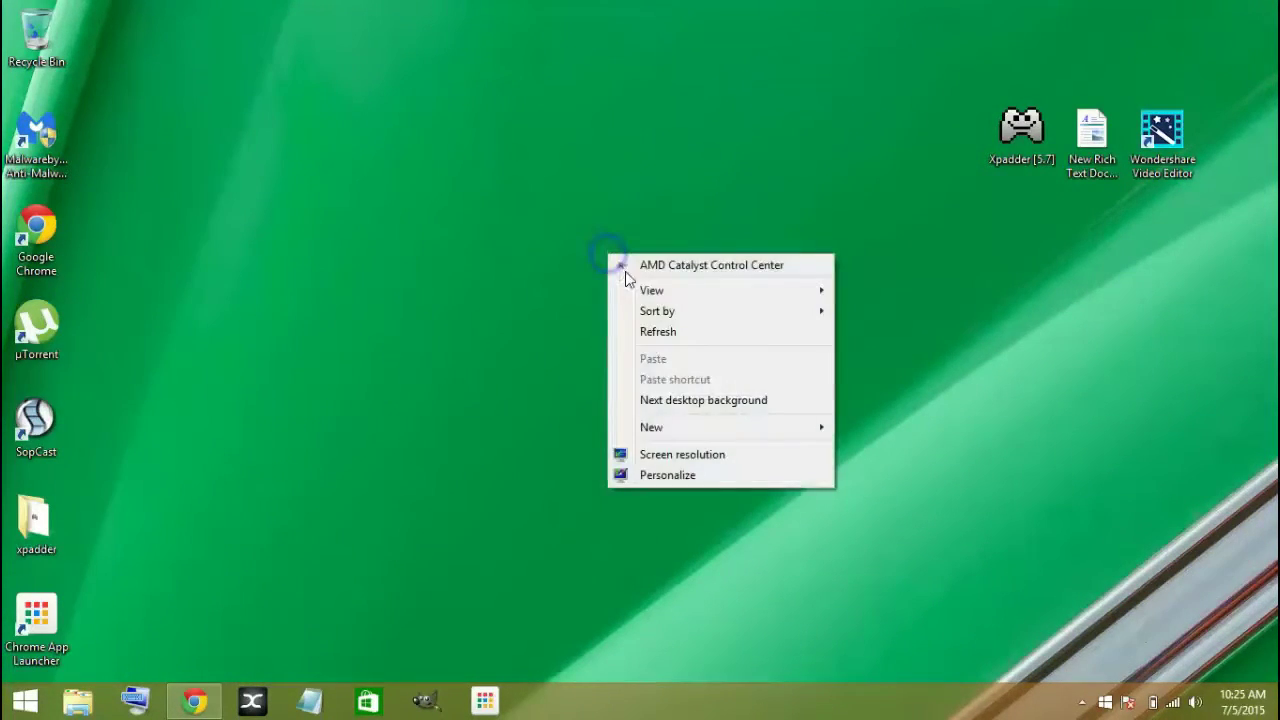
click(657, 333)
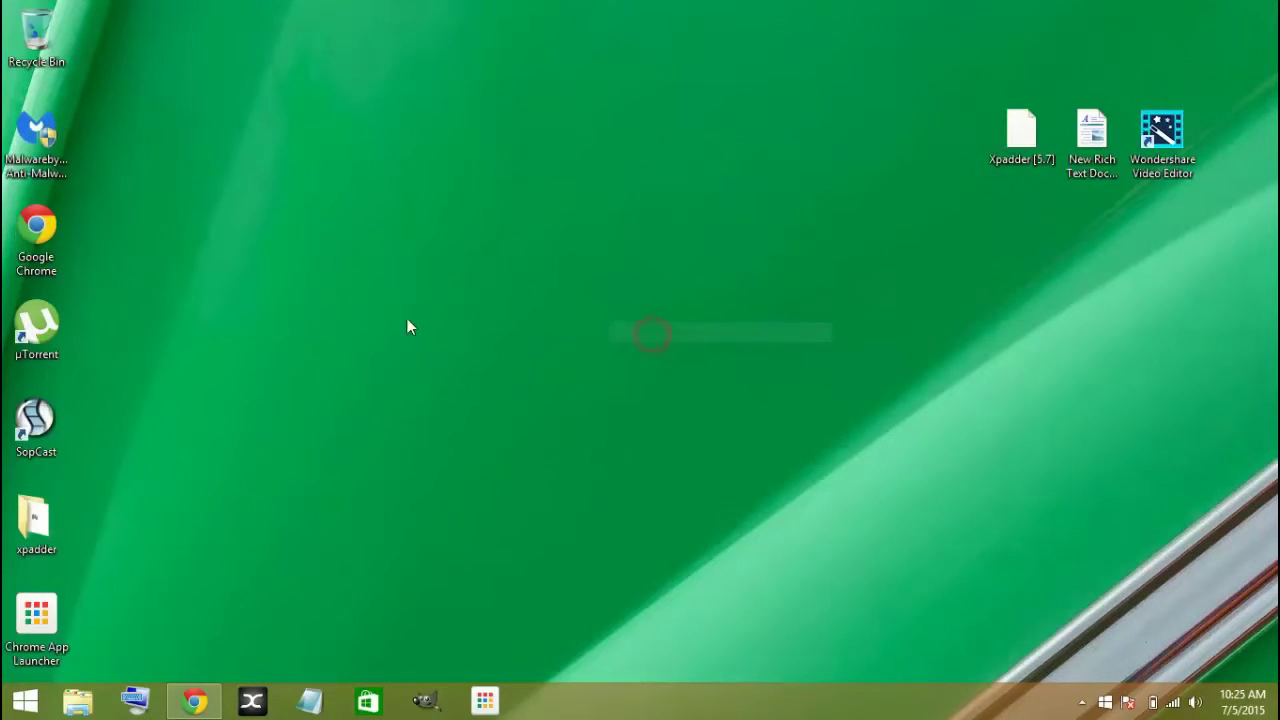
right_click(409, 182)
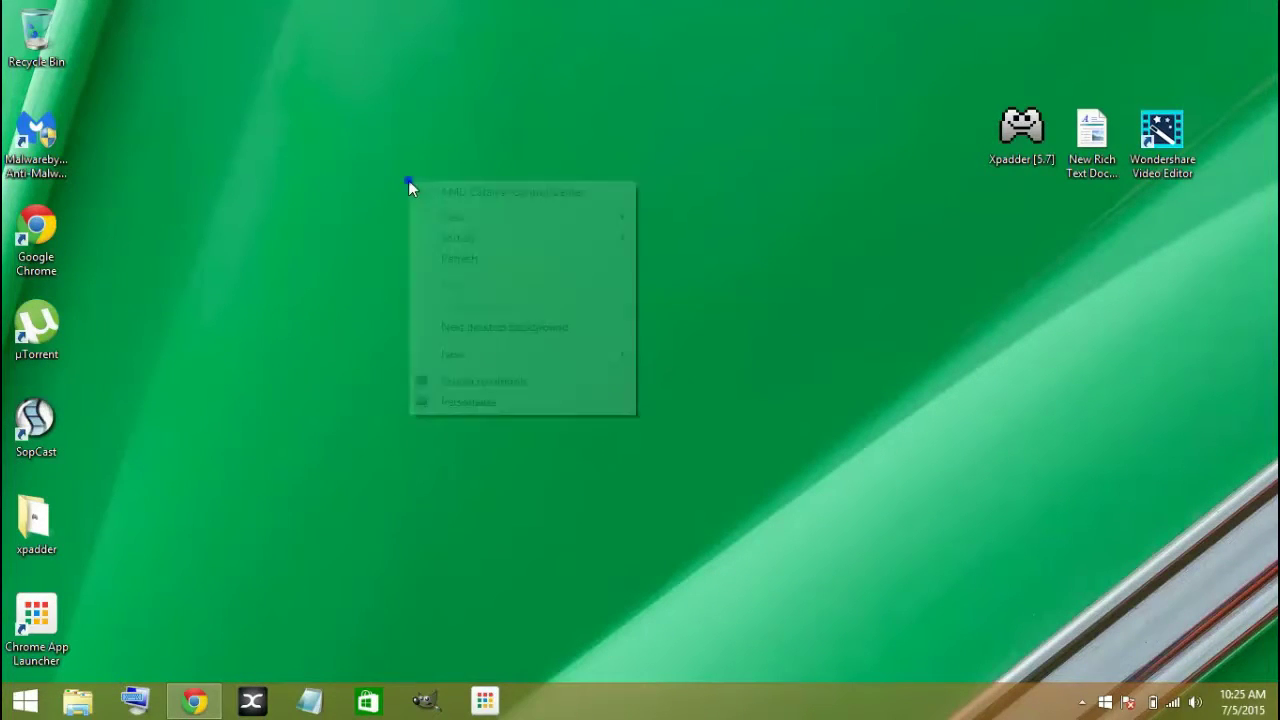
click(515, 262)
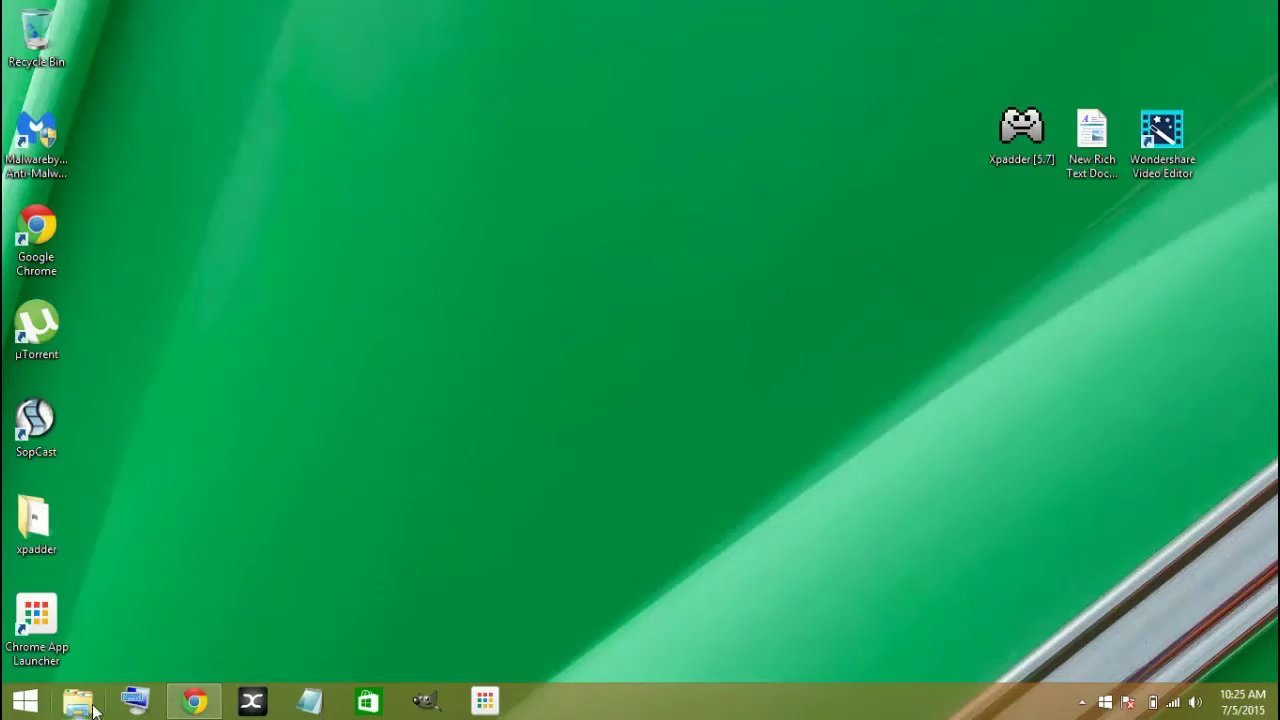
Restore Chrome and go to the bookmarked Softonic AnyBizSoft PDF Password Remover page
click(195, 701)
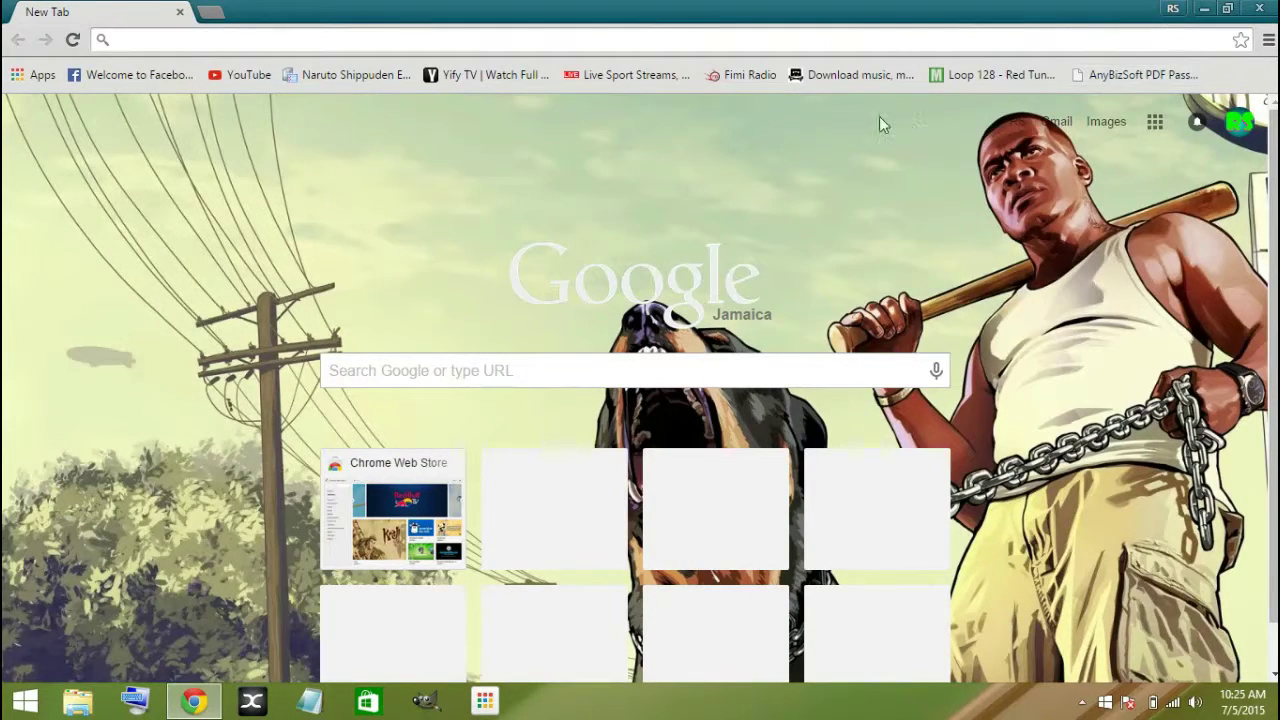
click(808, 51)
click(1090, 82)
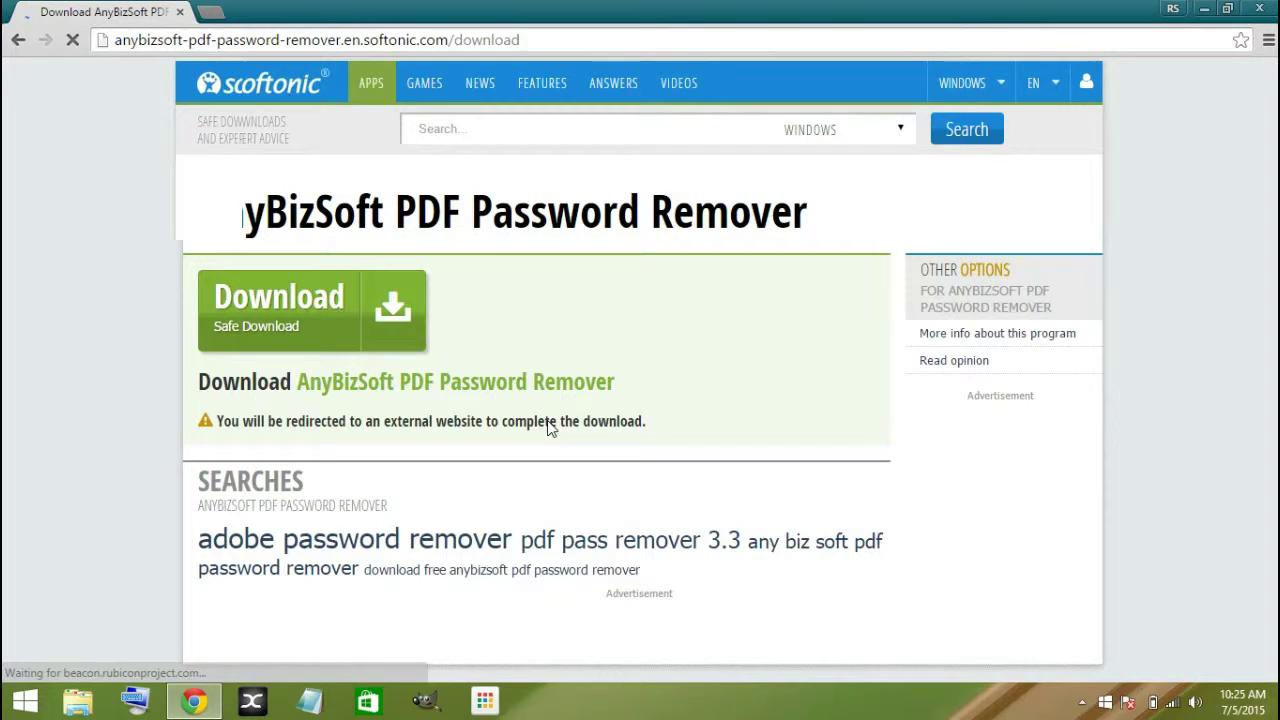
Download the AnyBizSoft PDF Password Remover downloader .exe from Softonic and run it
click(1081, 702)
click(320, 418)
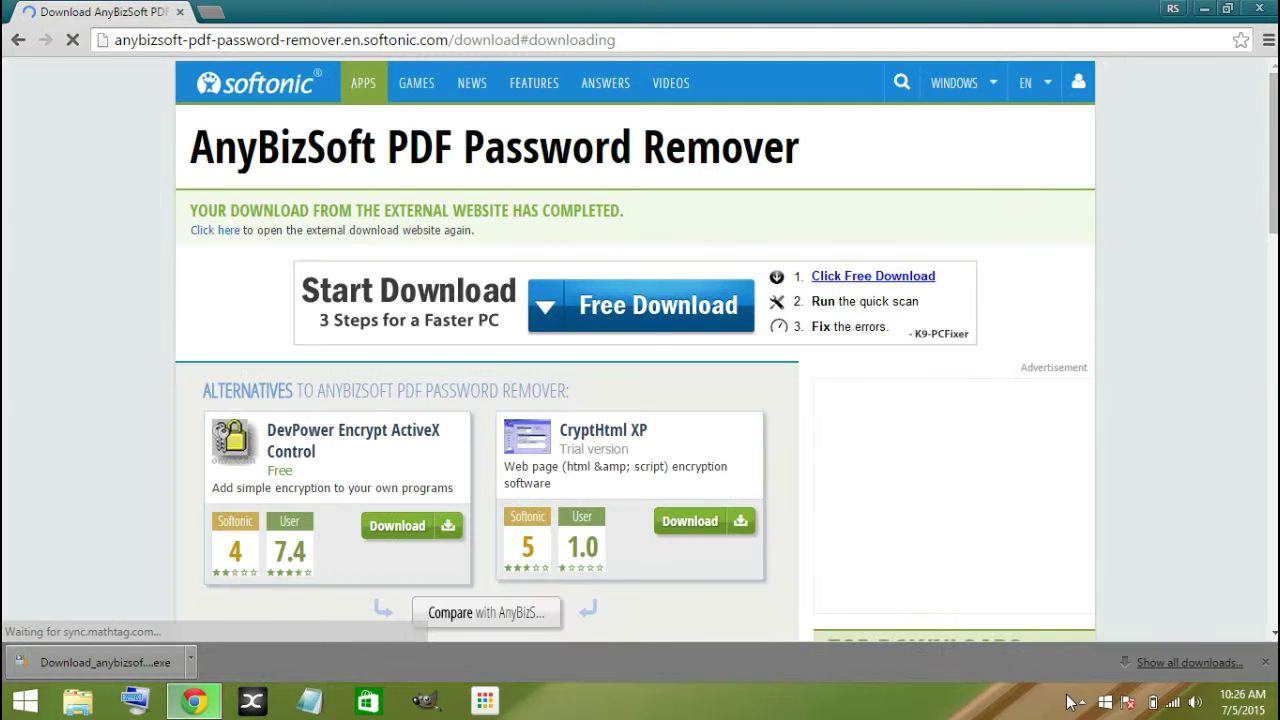
click(1081, 702)
click(1081, 702)
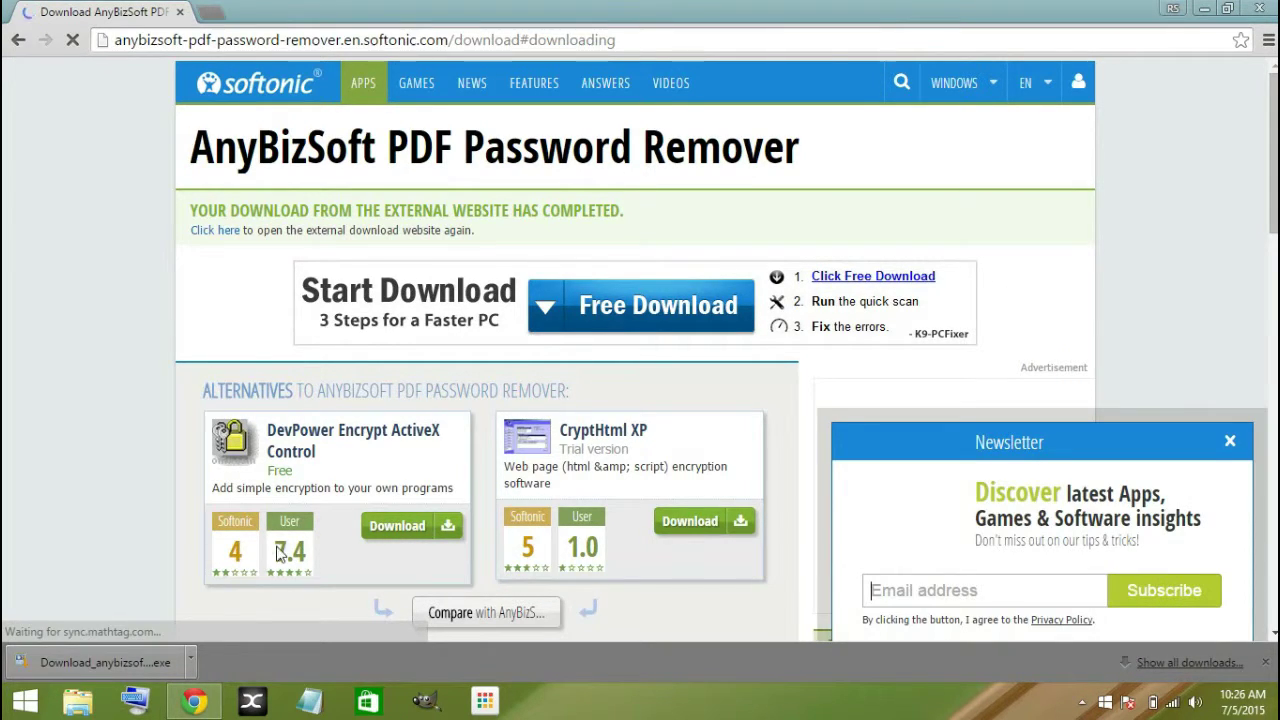
click(157, 652)
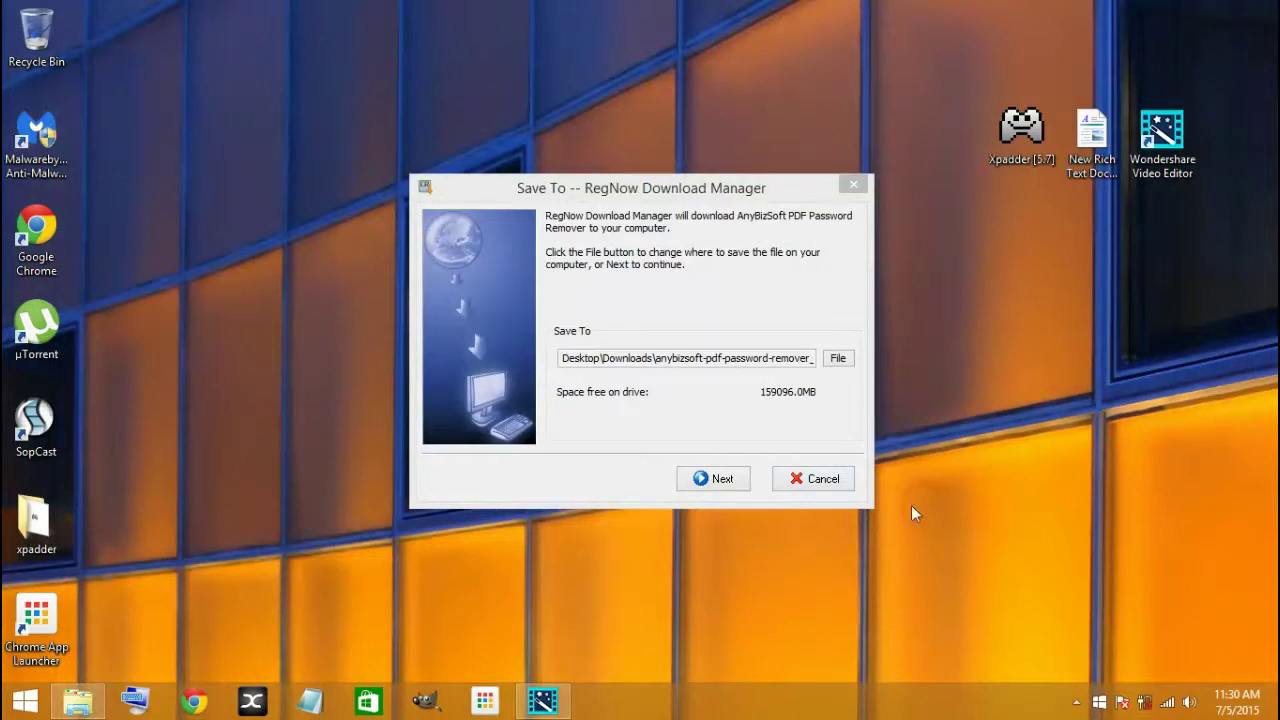
Download the program into the Downloads folder at 100% and run the installer
click(724, 480)
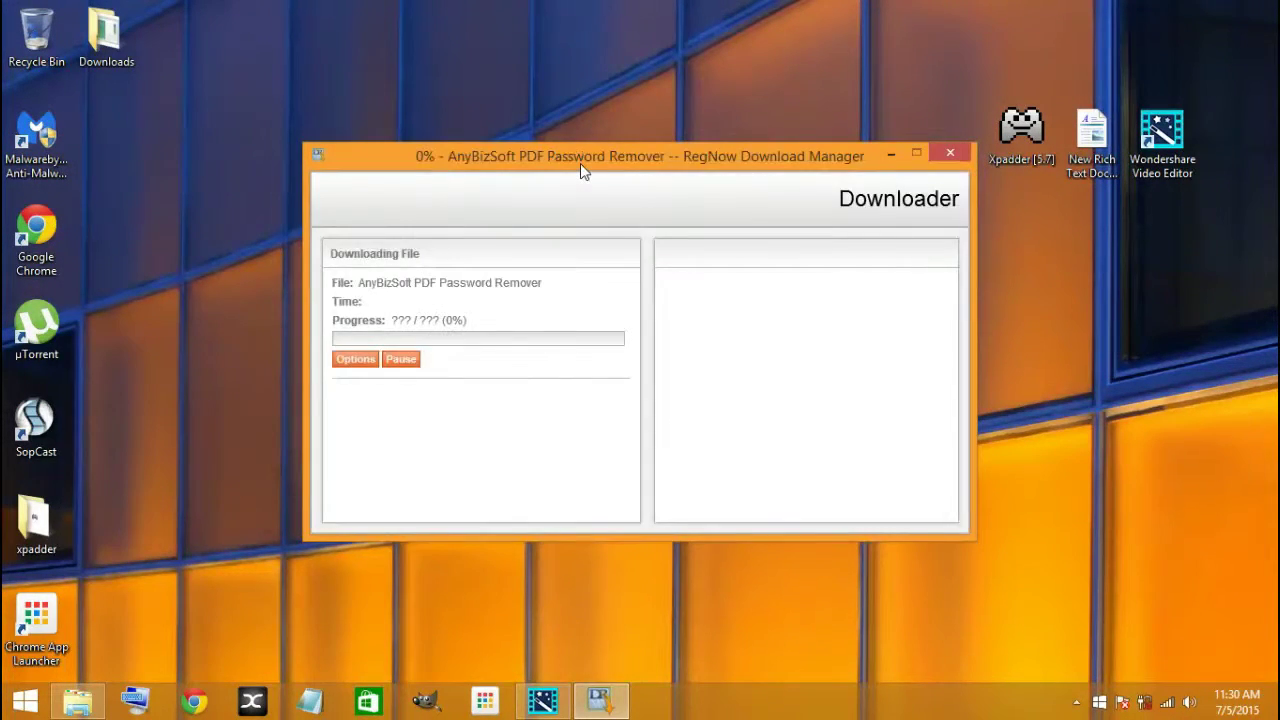
drag(580, 170, 547, 134)
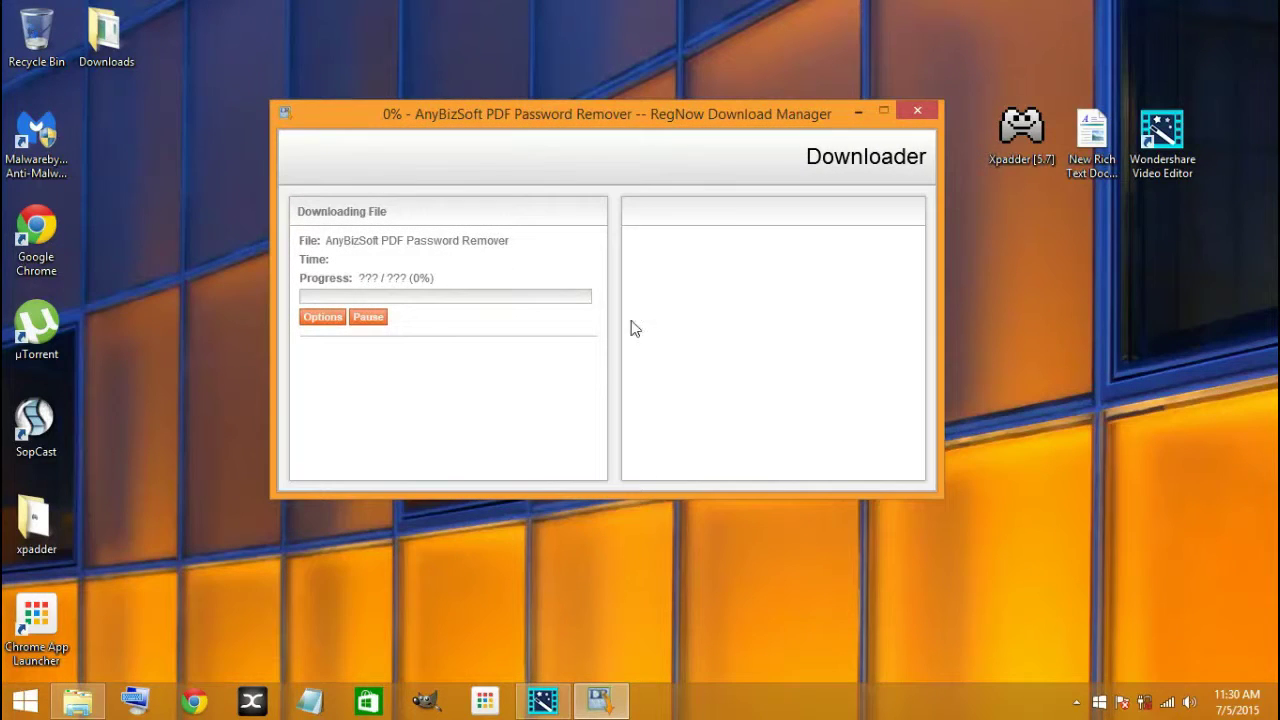
right_click(180, 340)
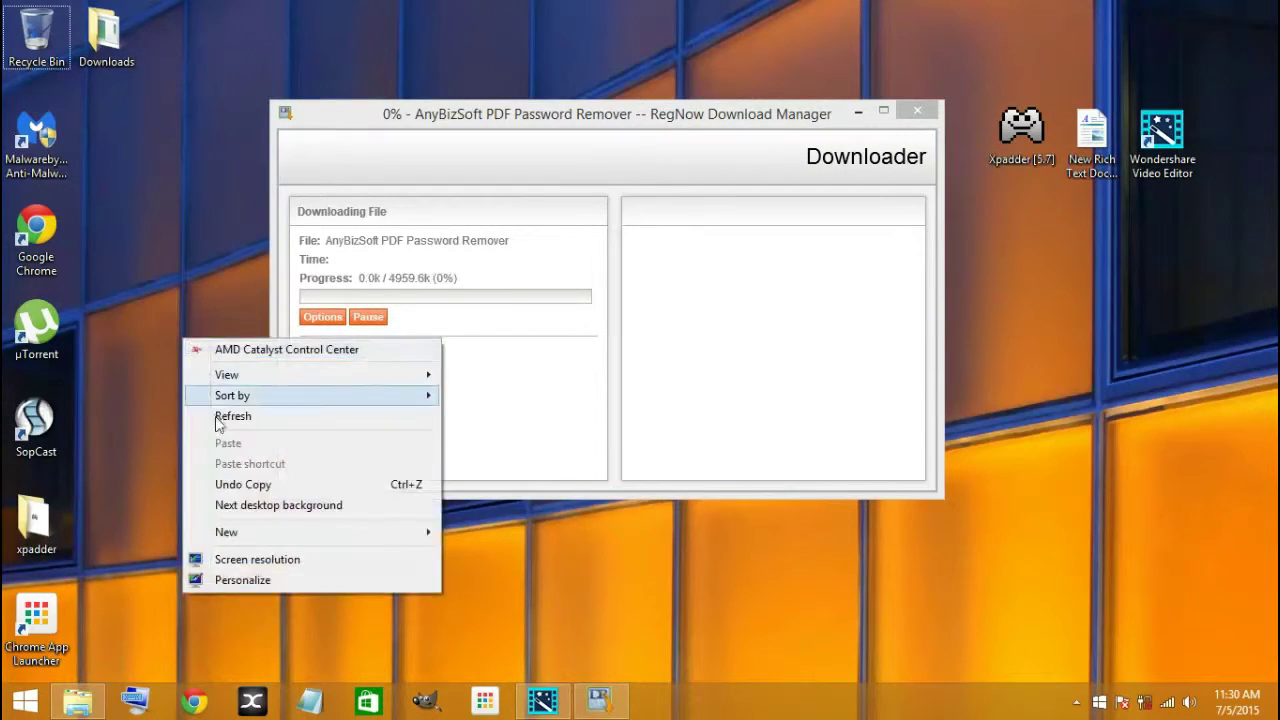
click(200, 414)
right_click(180, 375)
click(200, 449)
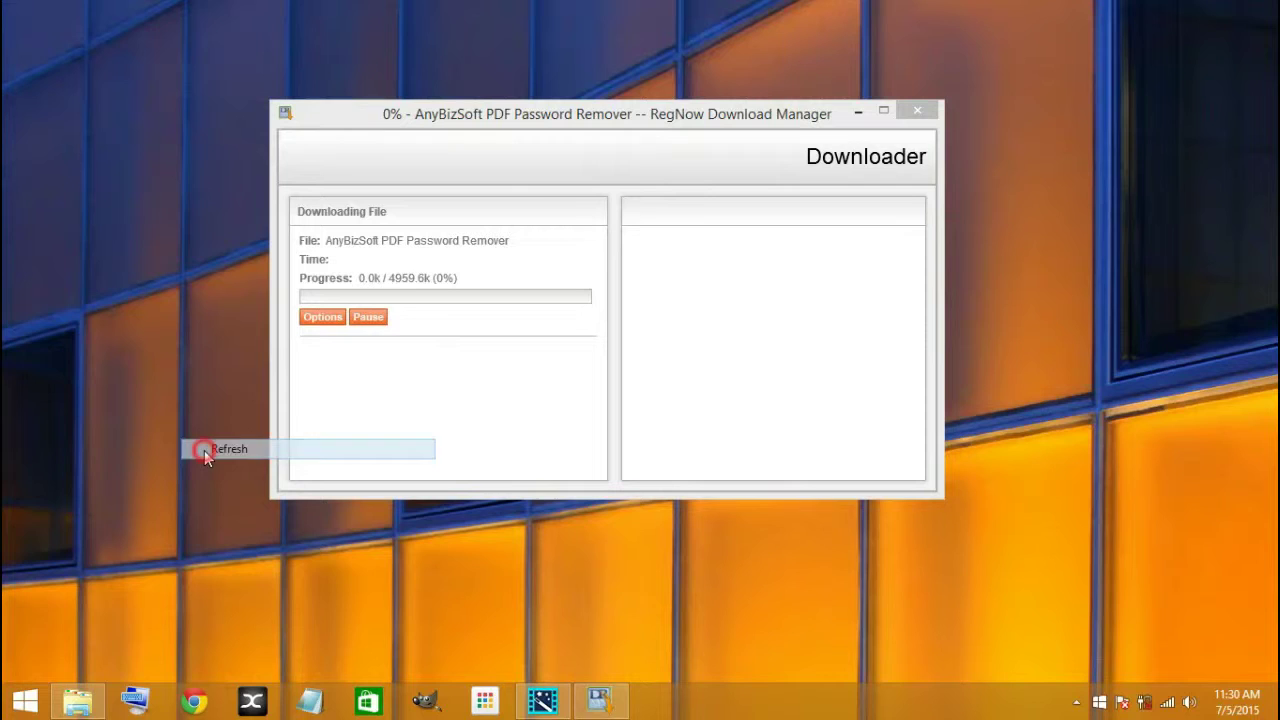
click(585, 136)
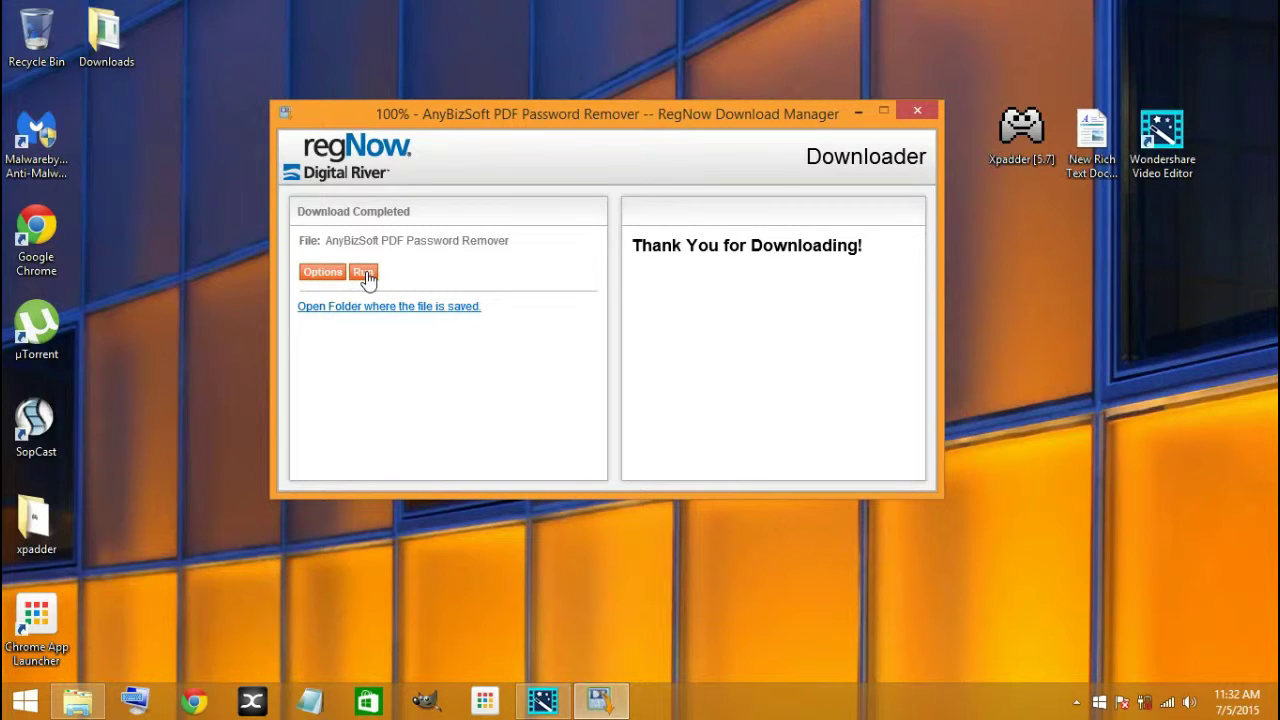
click(364, 277)
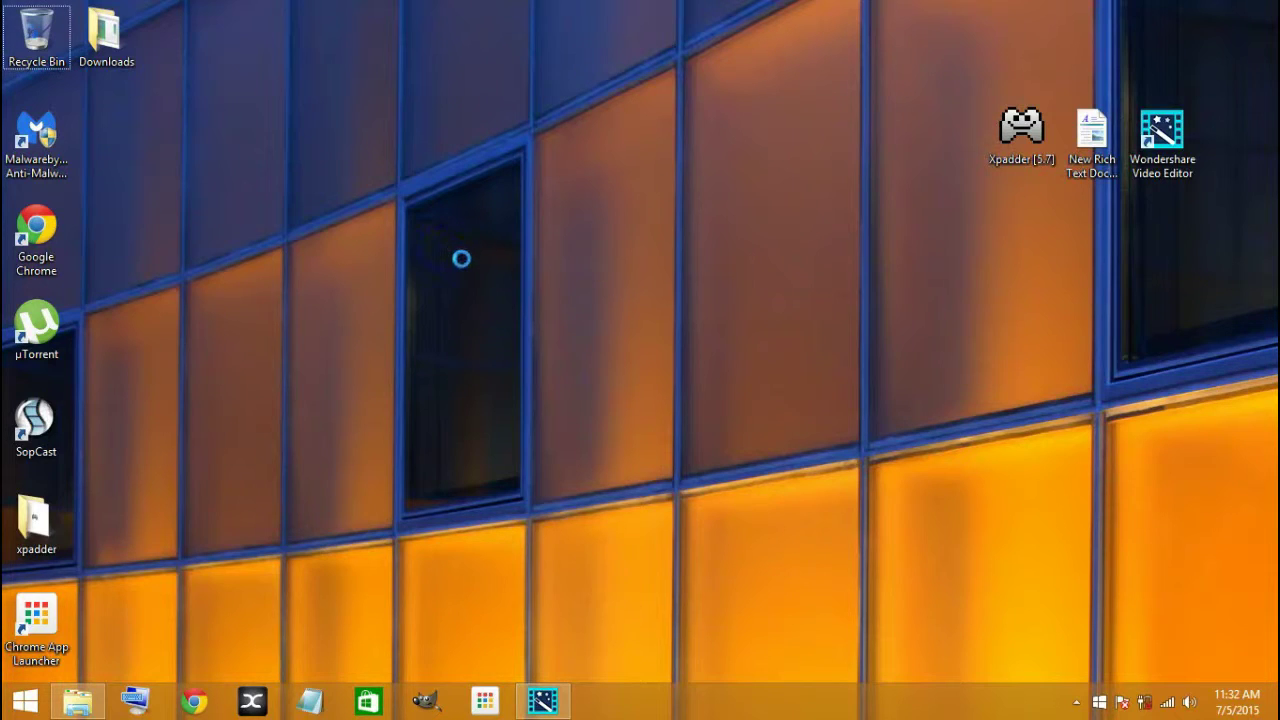
Refresh the Windows desktop twice
right_click(440, 248)
click(484, 330)
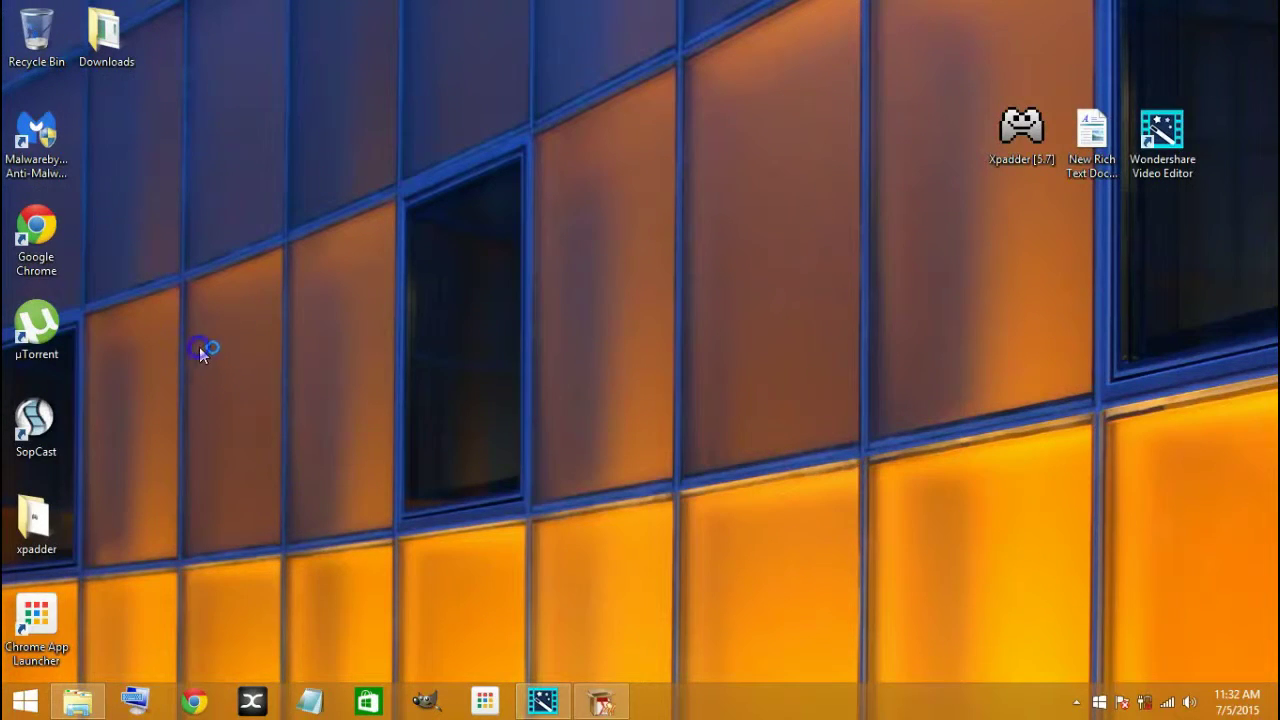
right_click(199, 347)
click(246, 423)
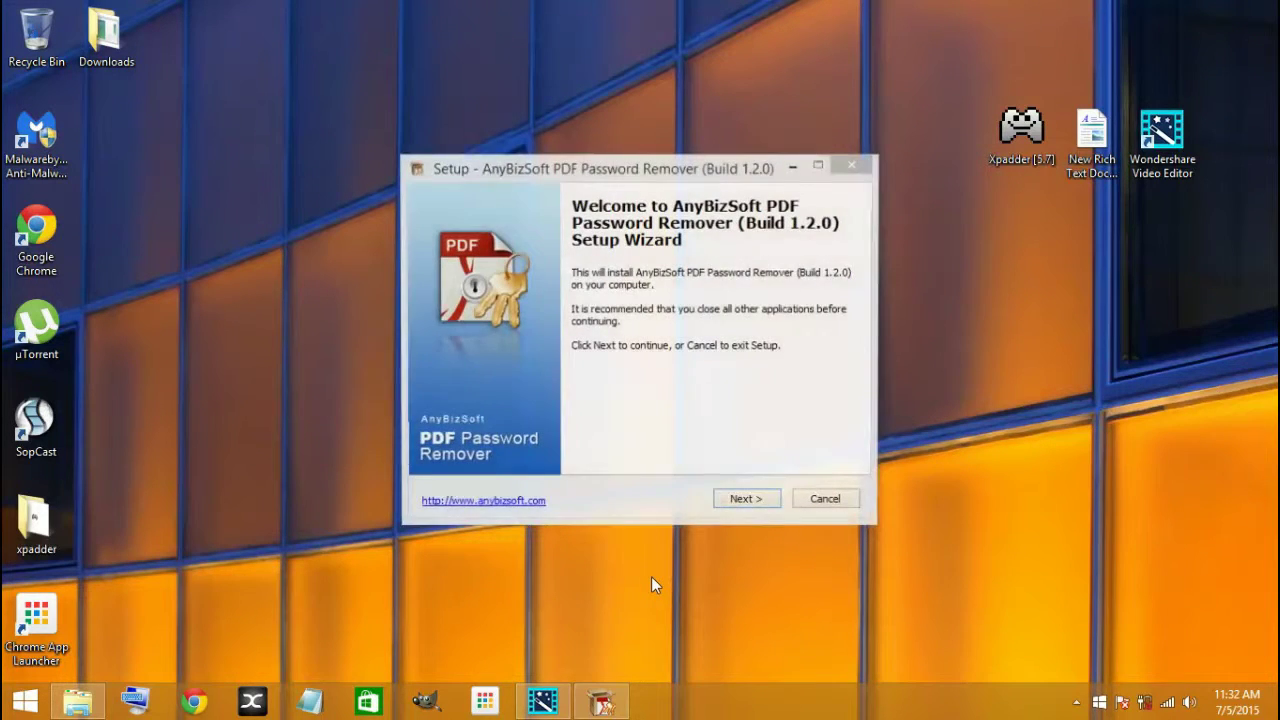
Install with the license accepted, the default folder and the desktop icon option
click(747, 501)
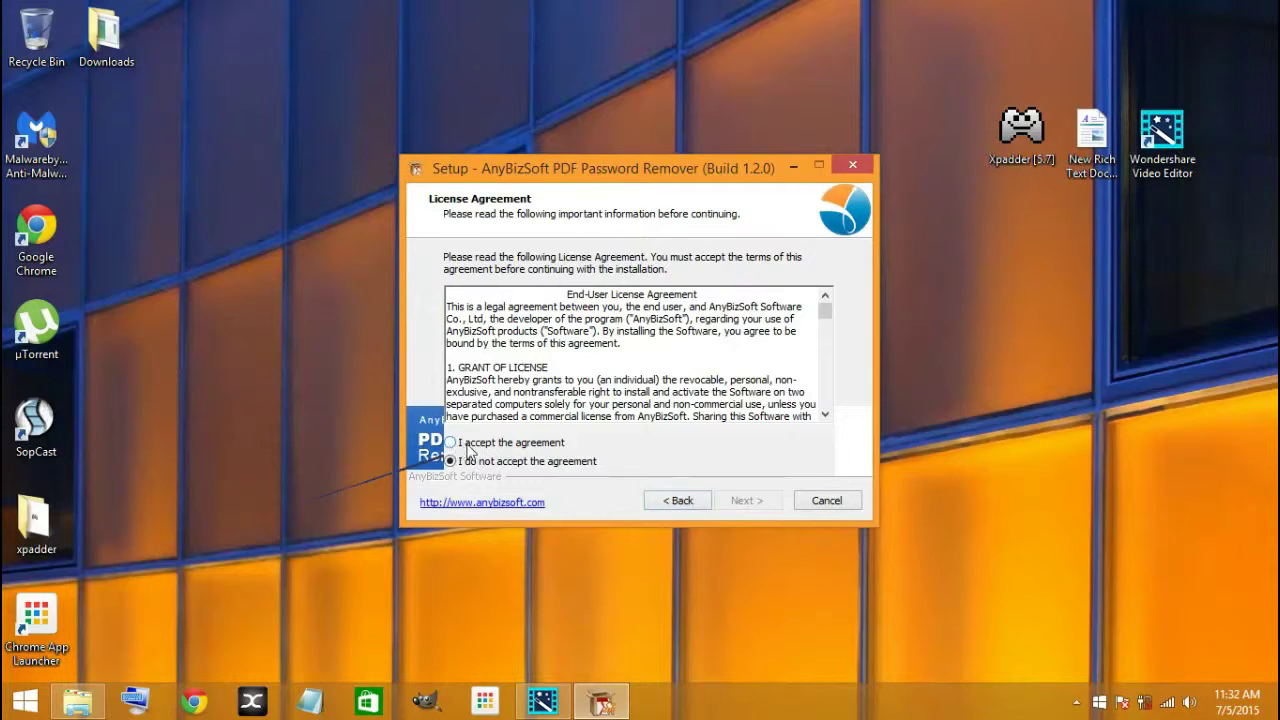
click(450, 442)
click(742, 508)
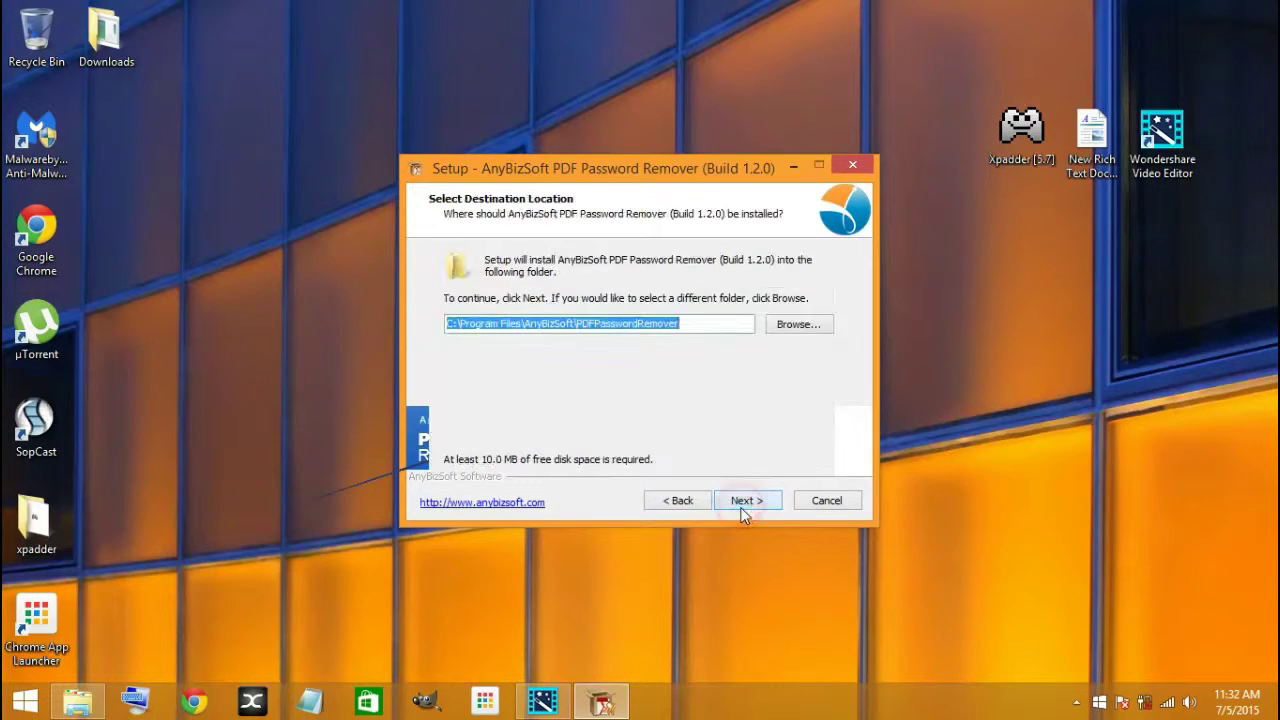
click(738, 505)
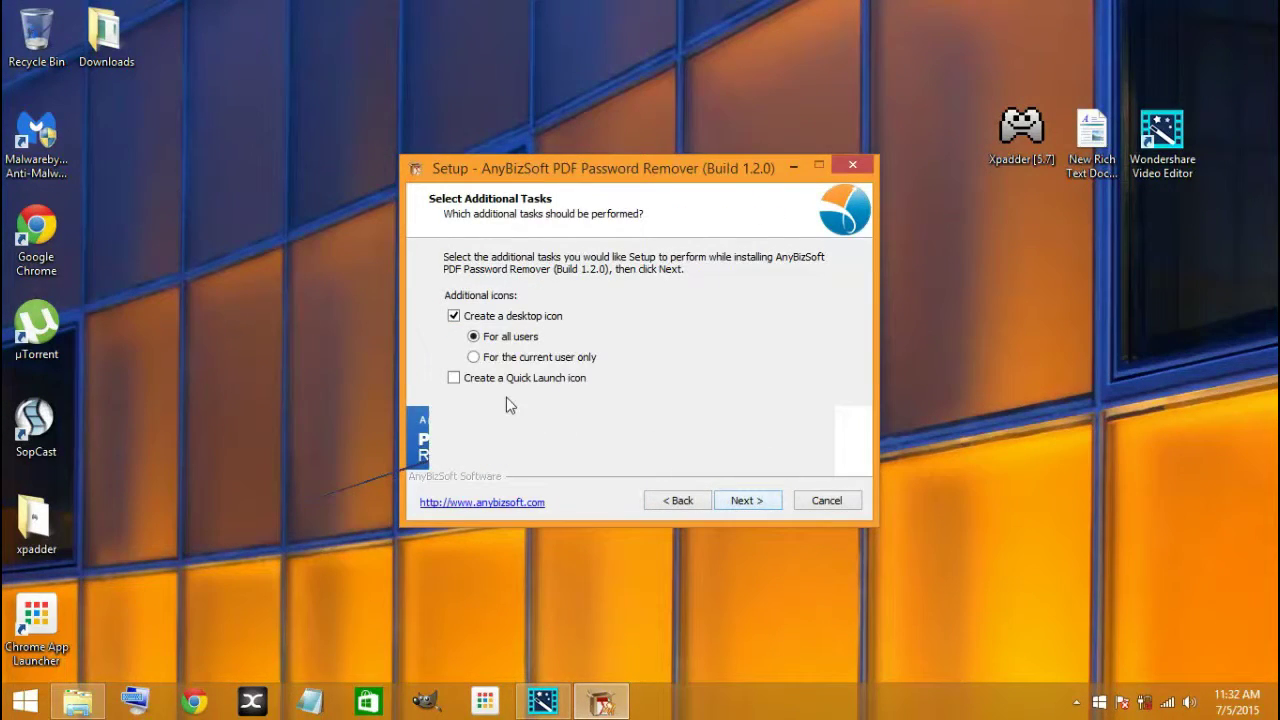
click(745, 504)
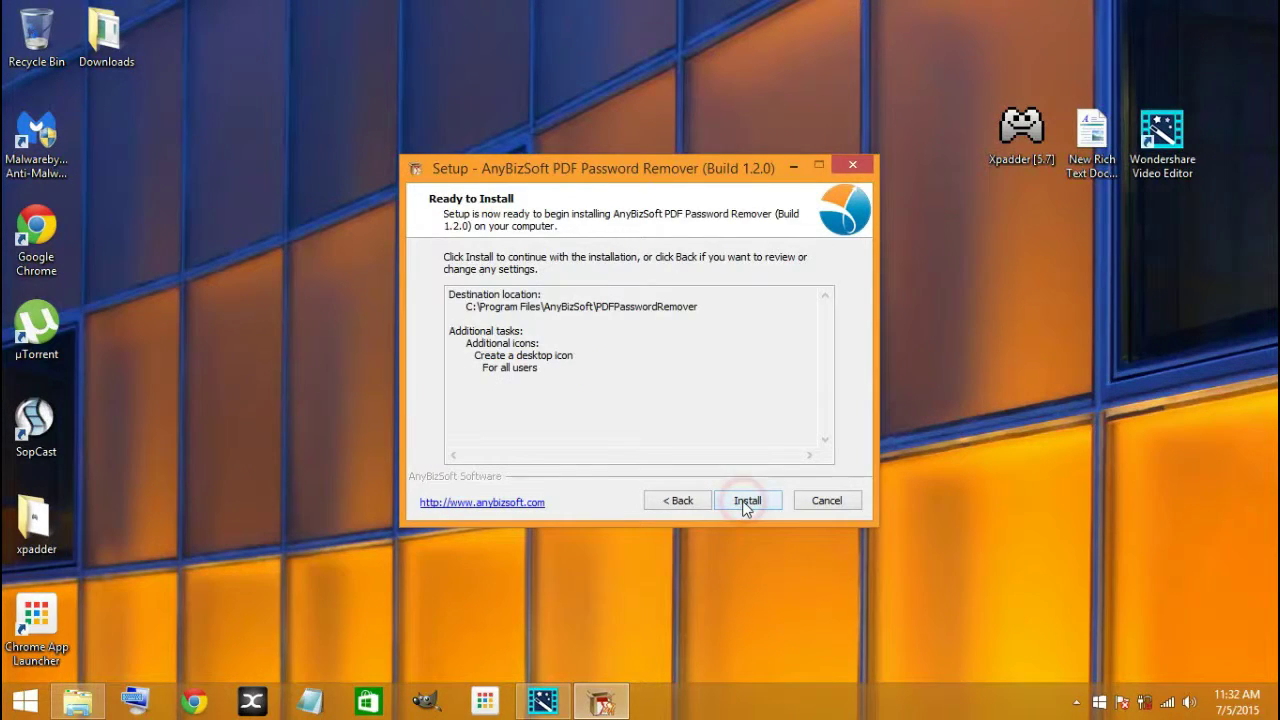
click(746, 504)
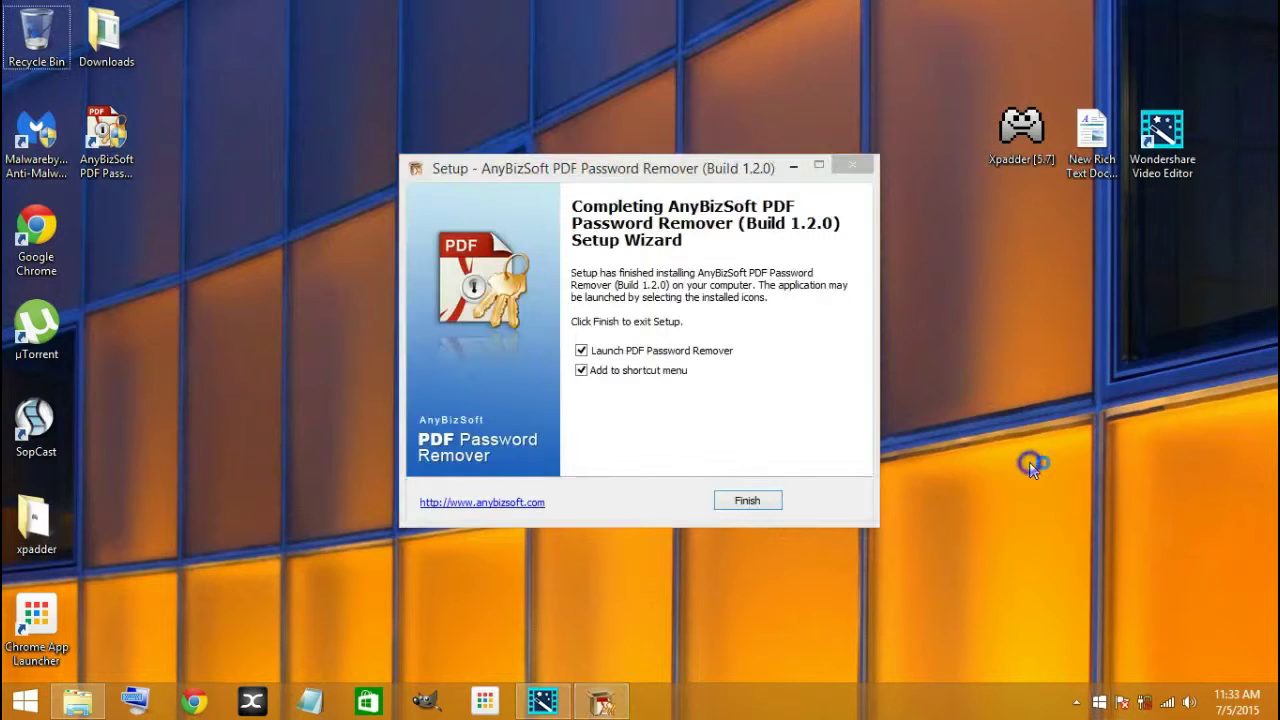
Refresh the desktop to show the new shortcut, then finish setup with Launch checked
right_click(1019, 206)
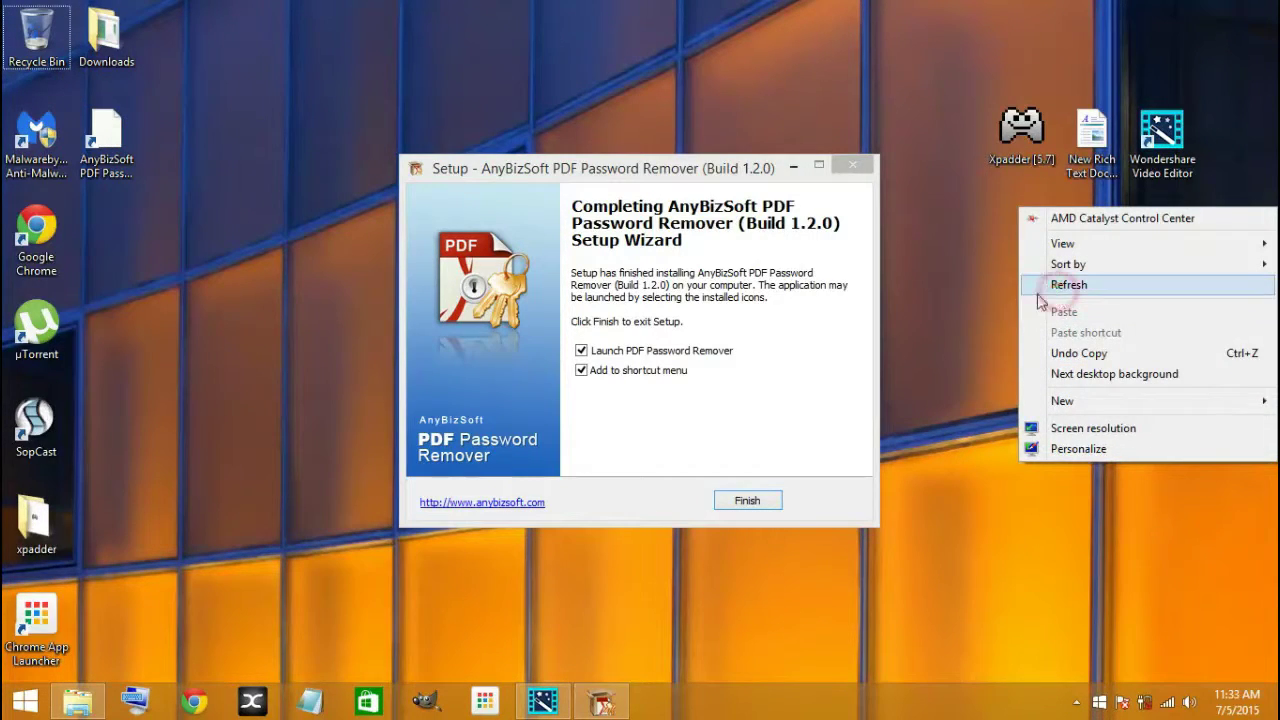
click(1068, 285)
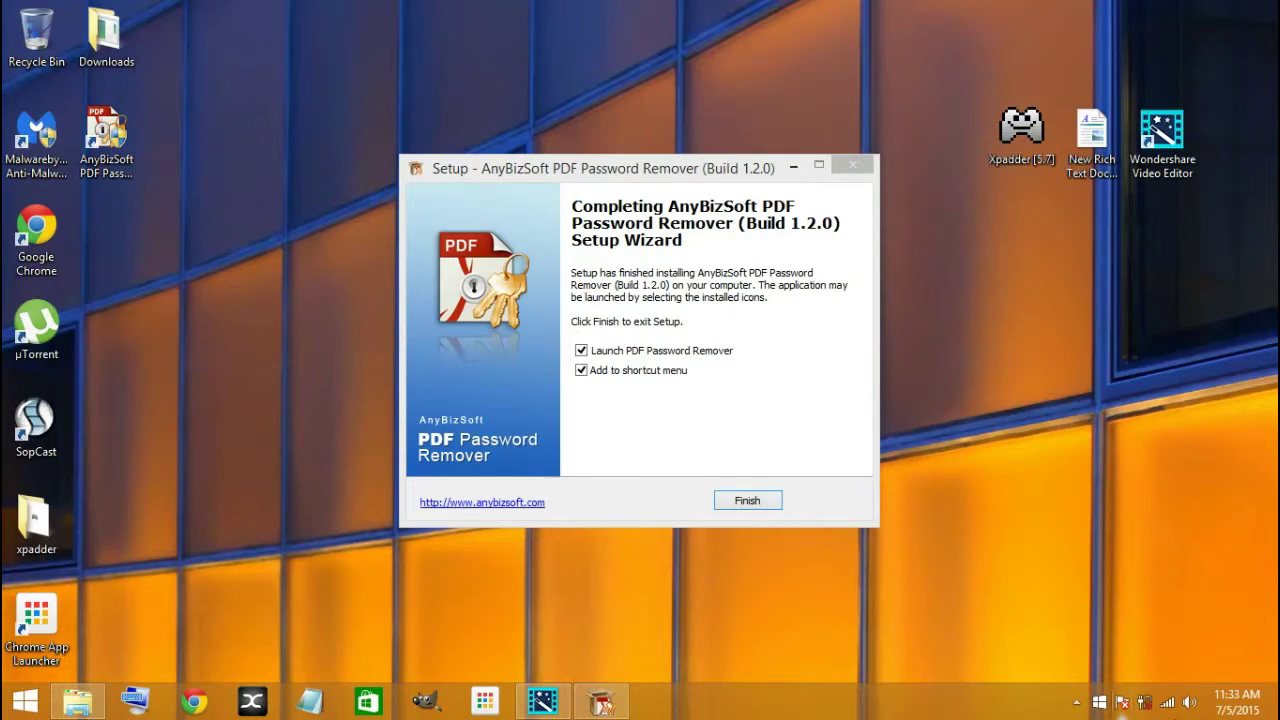
right_click(992, 366)
click(1015, 445)
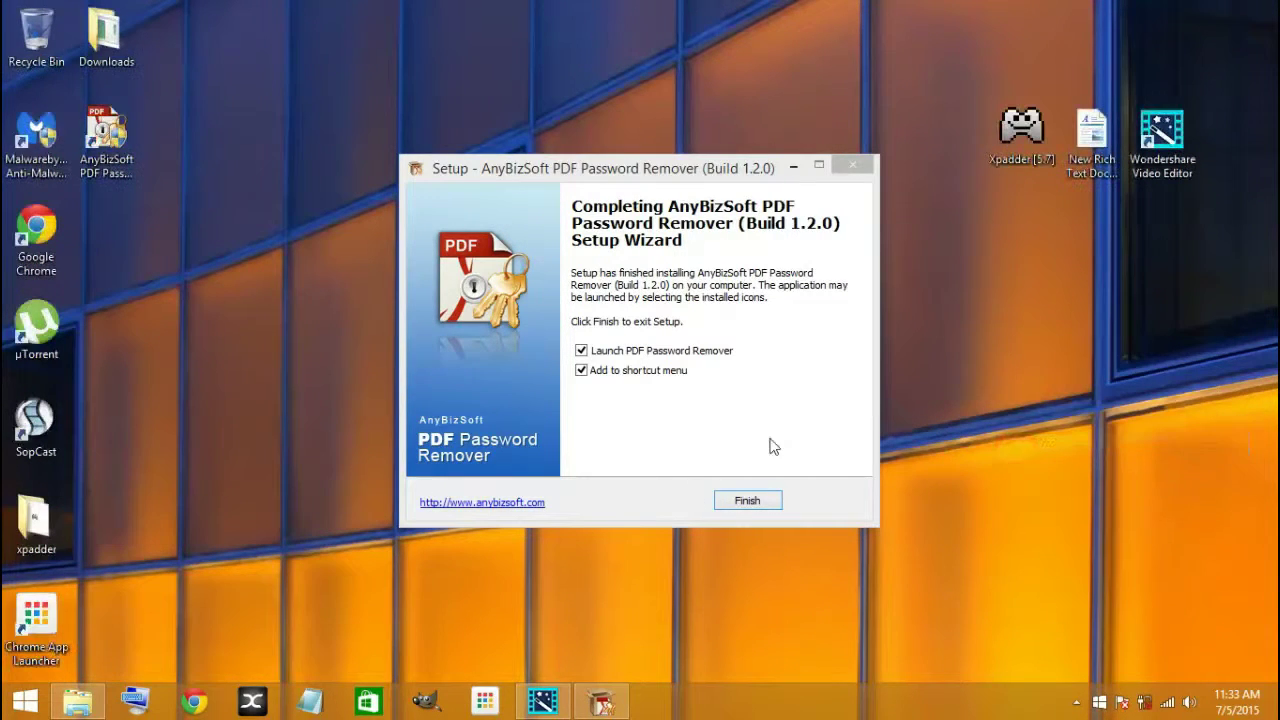
click(603, 374)
click(745, 505)
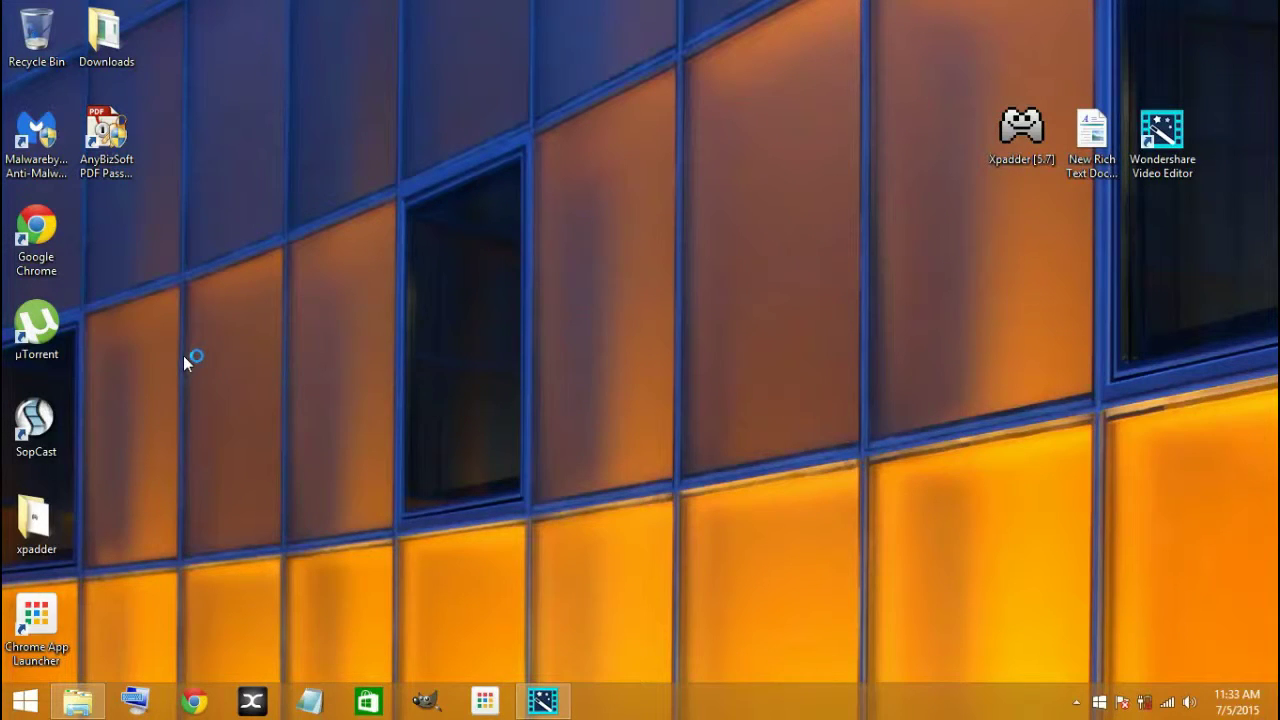
Refresh the desktop and choose Order Later to continue with the unregistered version
right_click(183, 355)
click(229, 425)
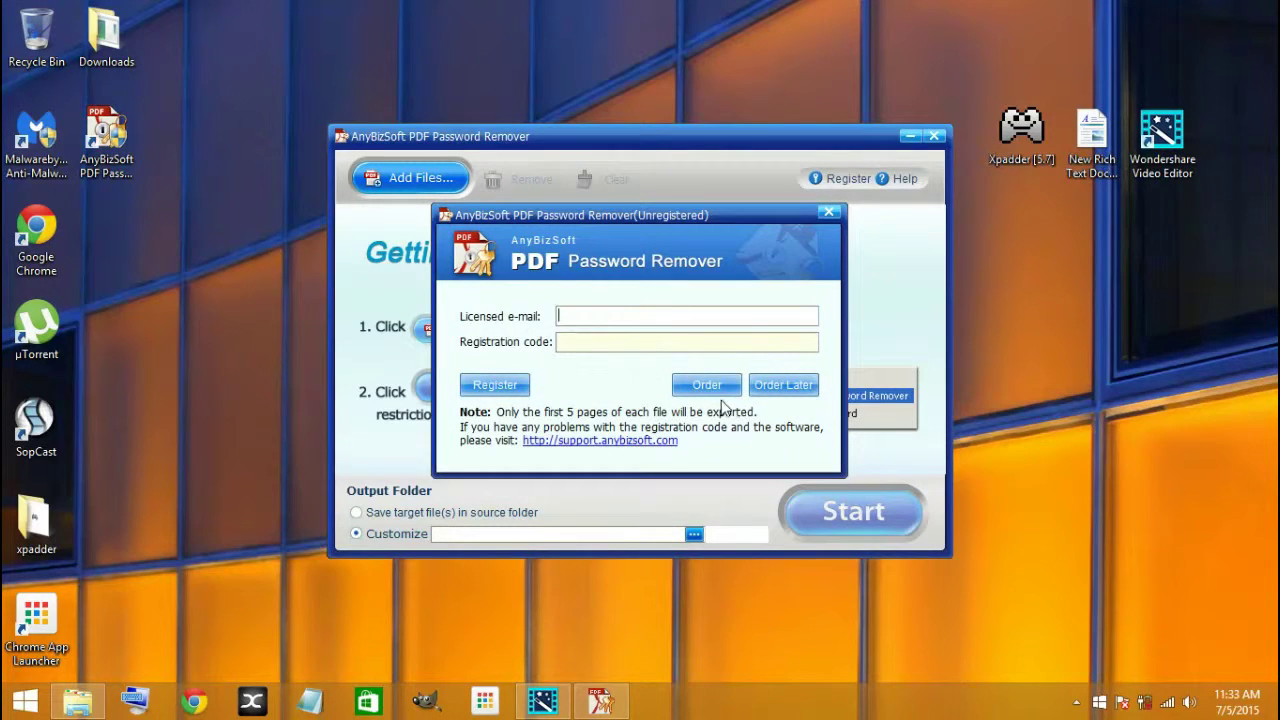
click(783, 386)
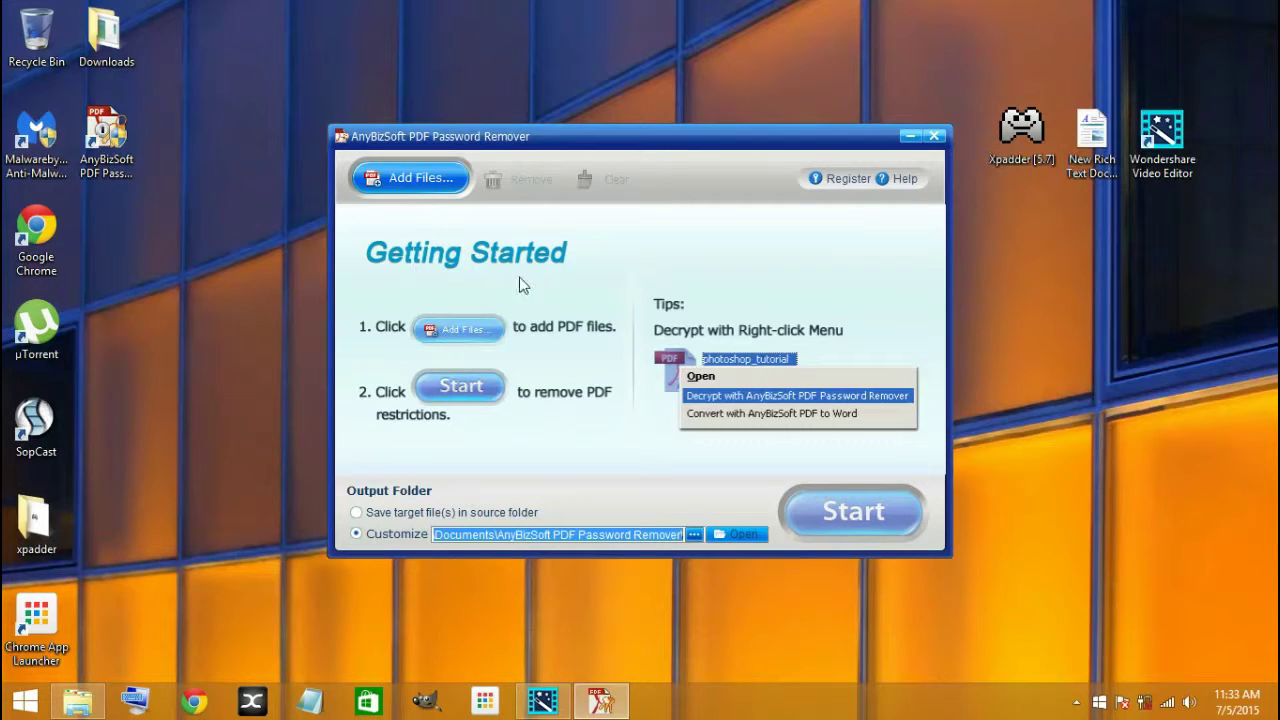
click(410, 185)
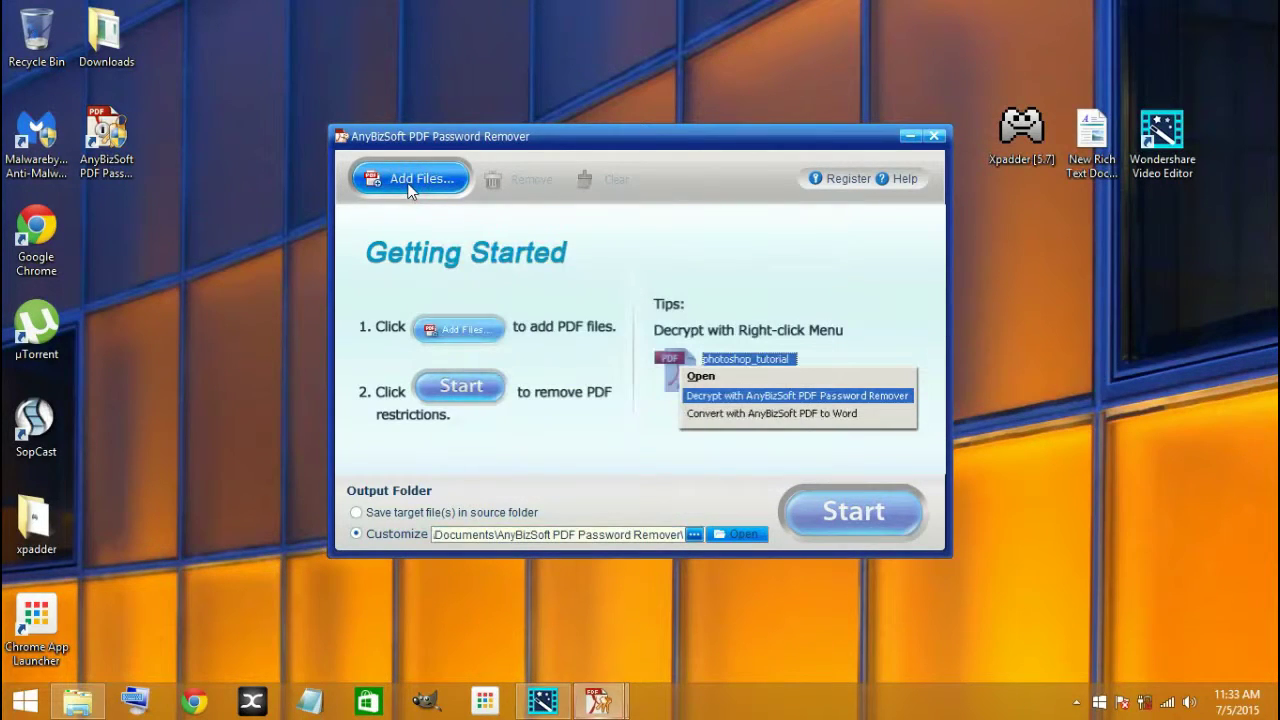
Dismiss Live Update and add Sample1(Encrypted).pdf from the Sample folder to the list
click(410, 186)
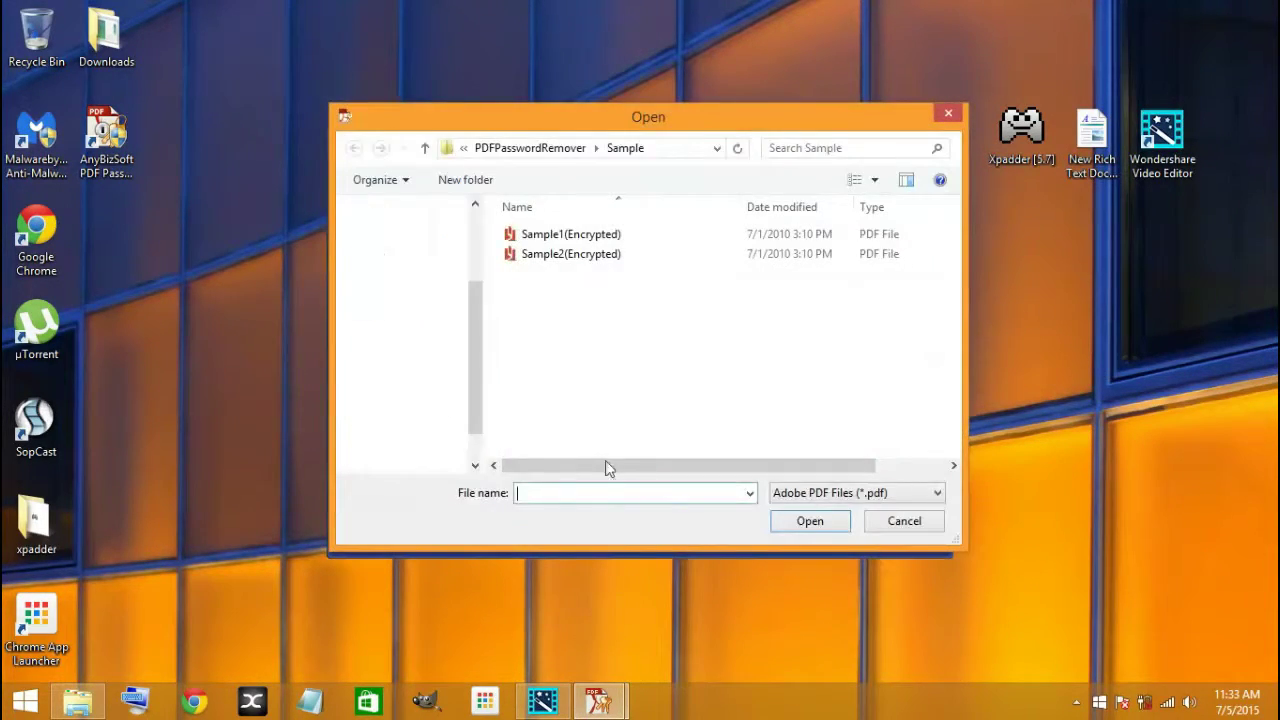
mouse_move(622, 705)
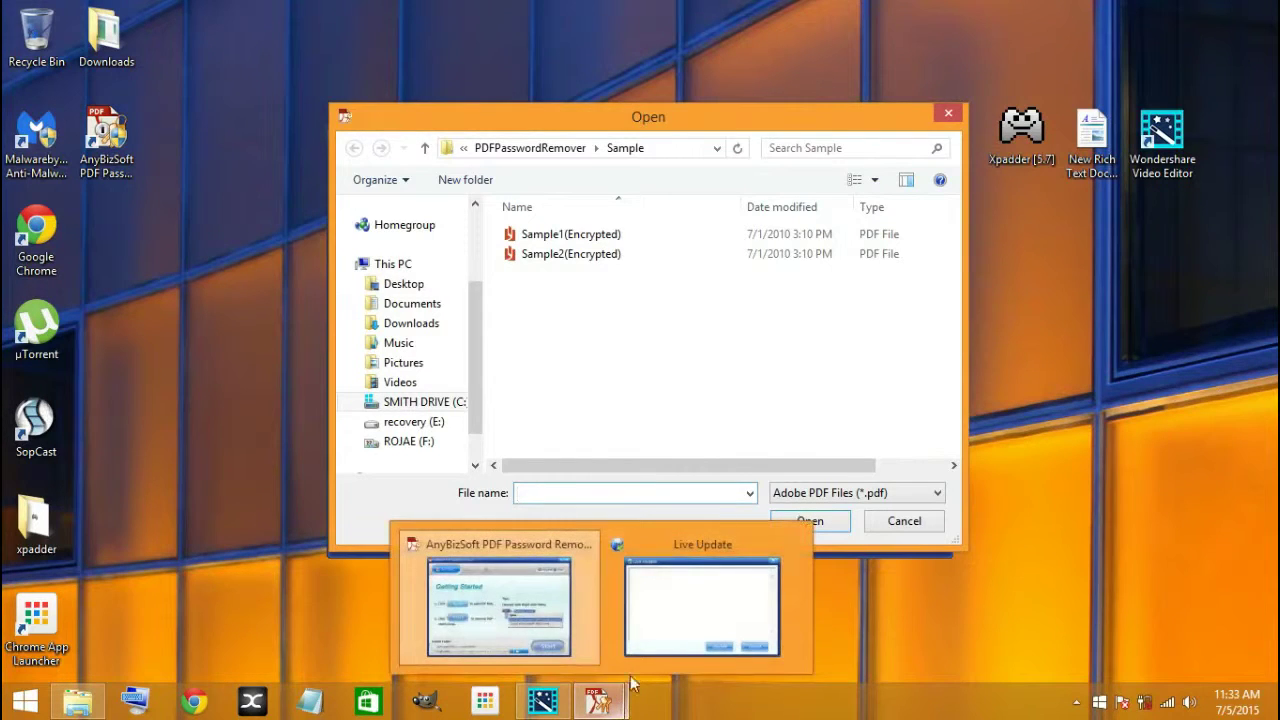
click(684, 614)
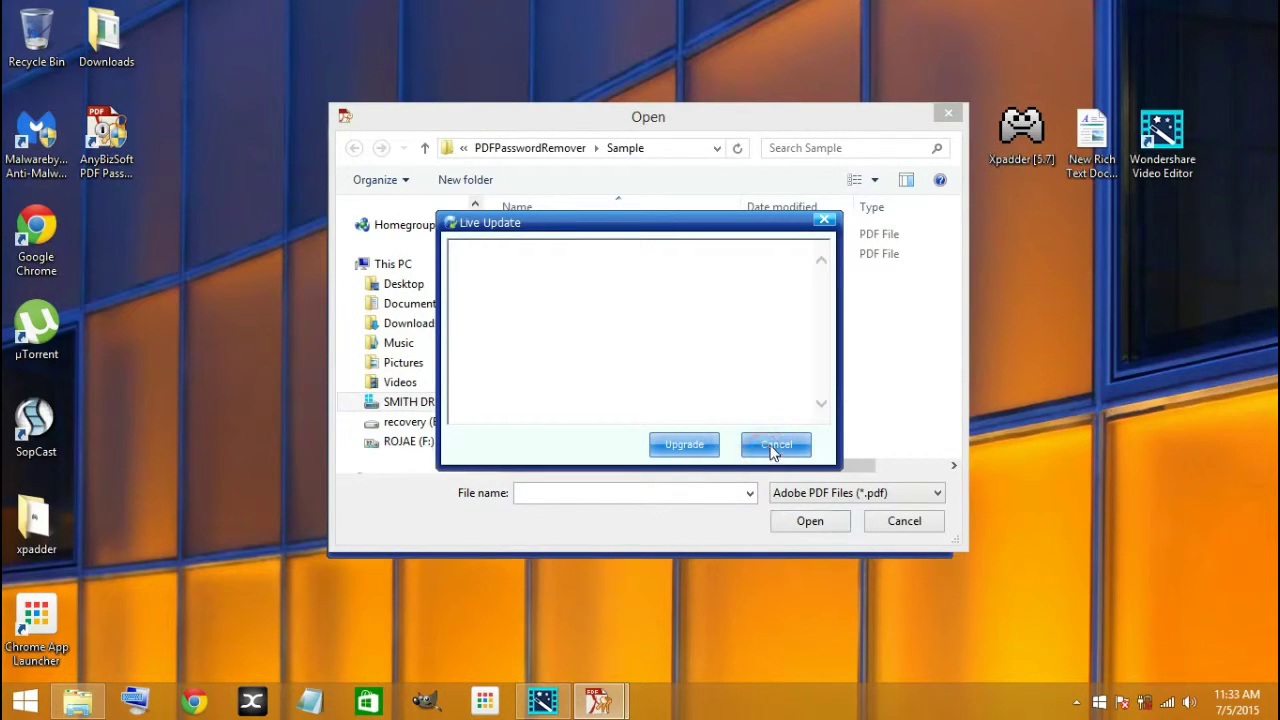
click(825, 222)
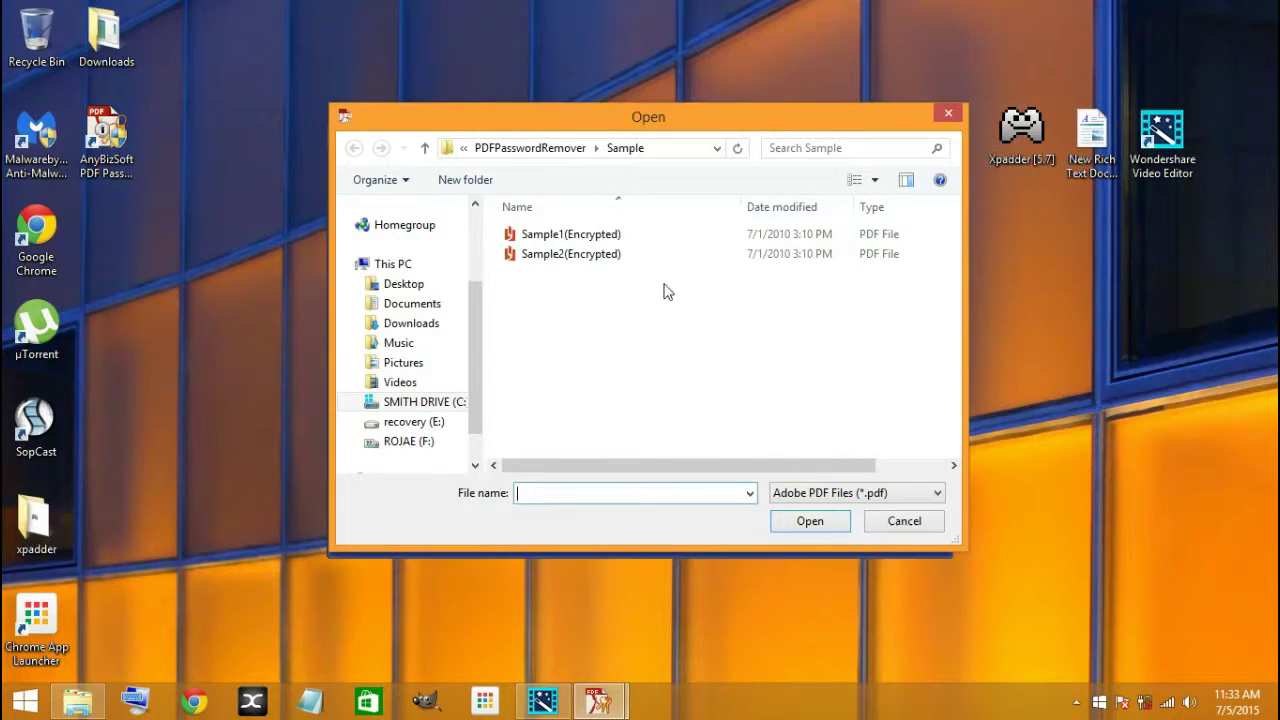
click(590, 240)
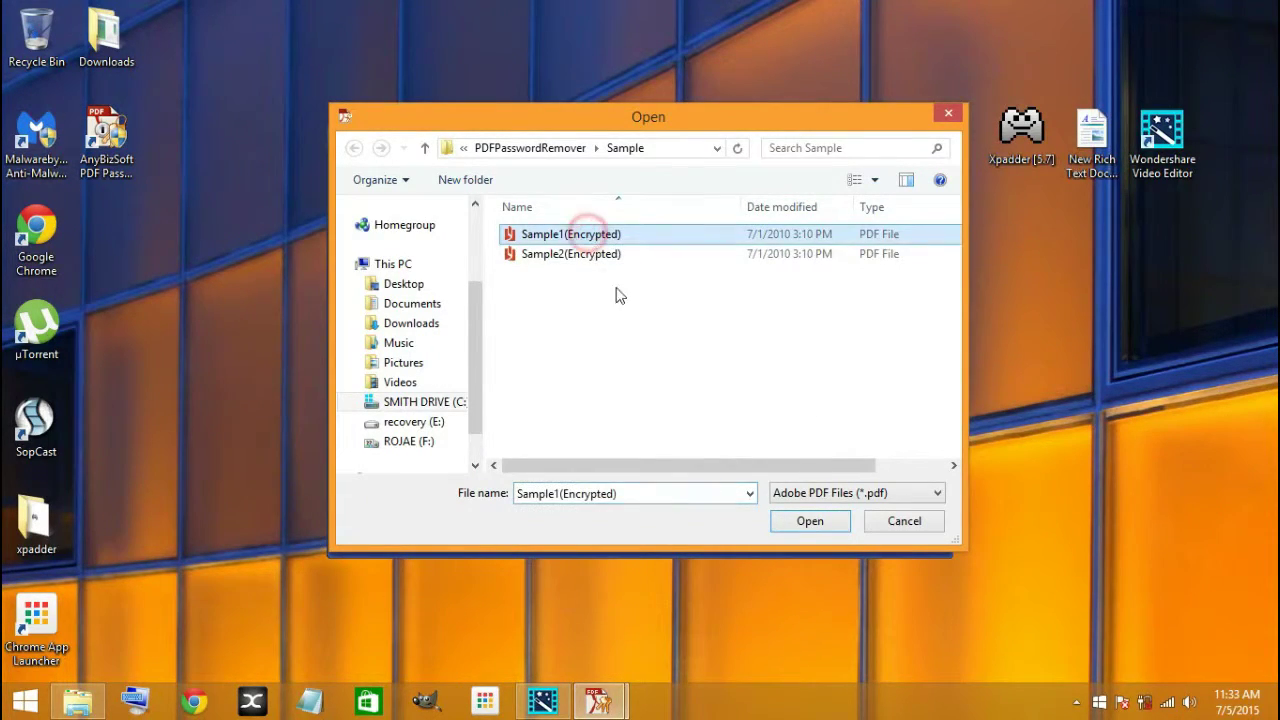
key(ctrl+a)
click(809, 523)
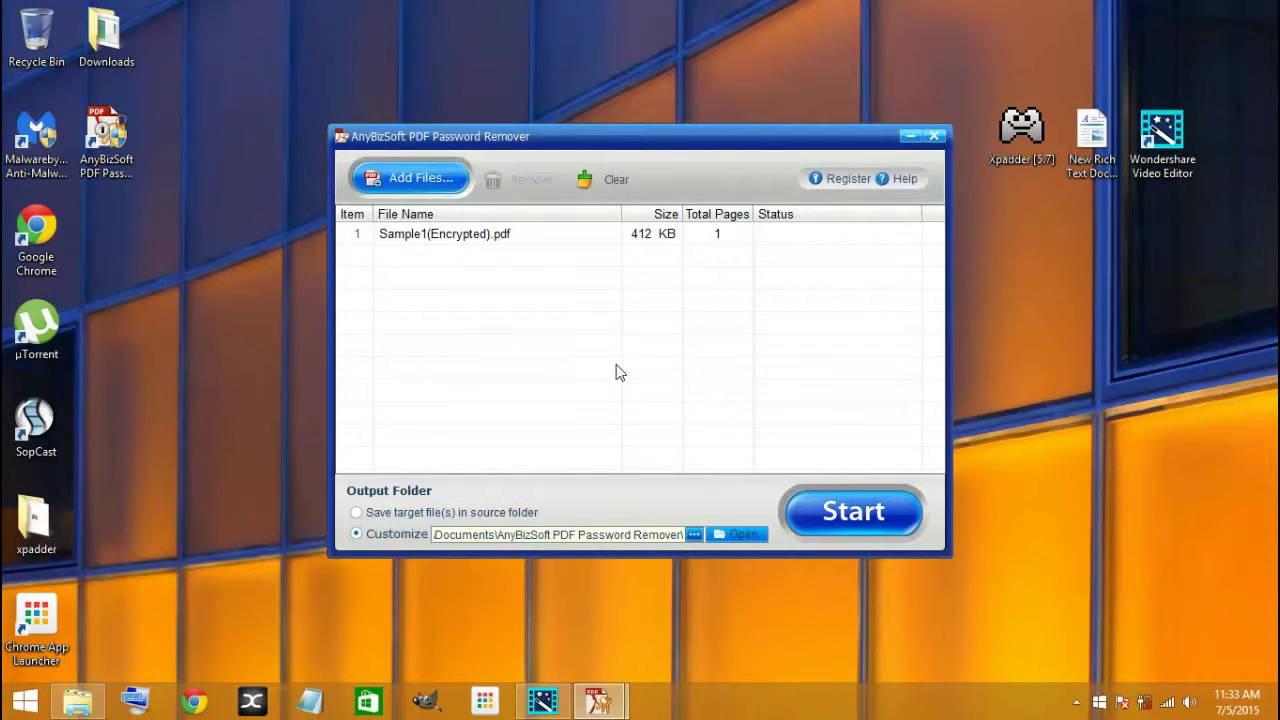
Remove the password from Sample1(Encrypted).pdf, acknowledging the trial notice and success message
click(848, 513)
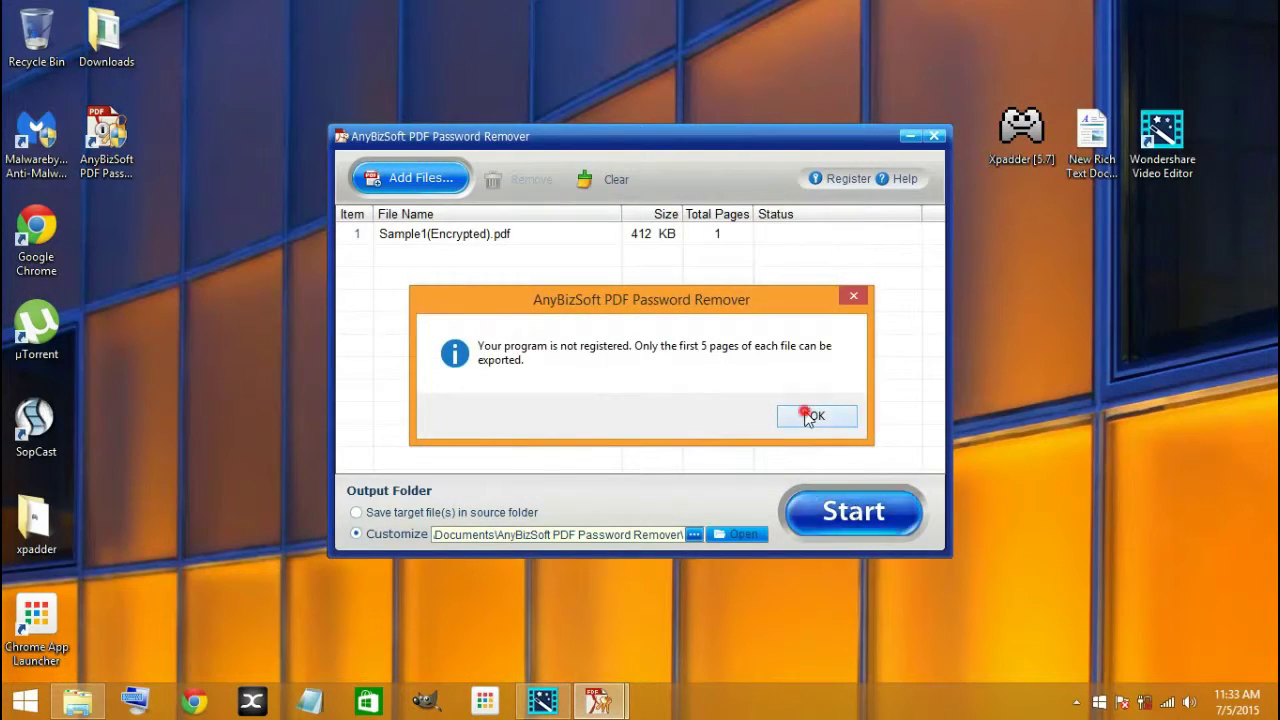
click(812, 416)
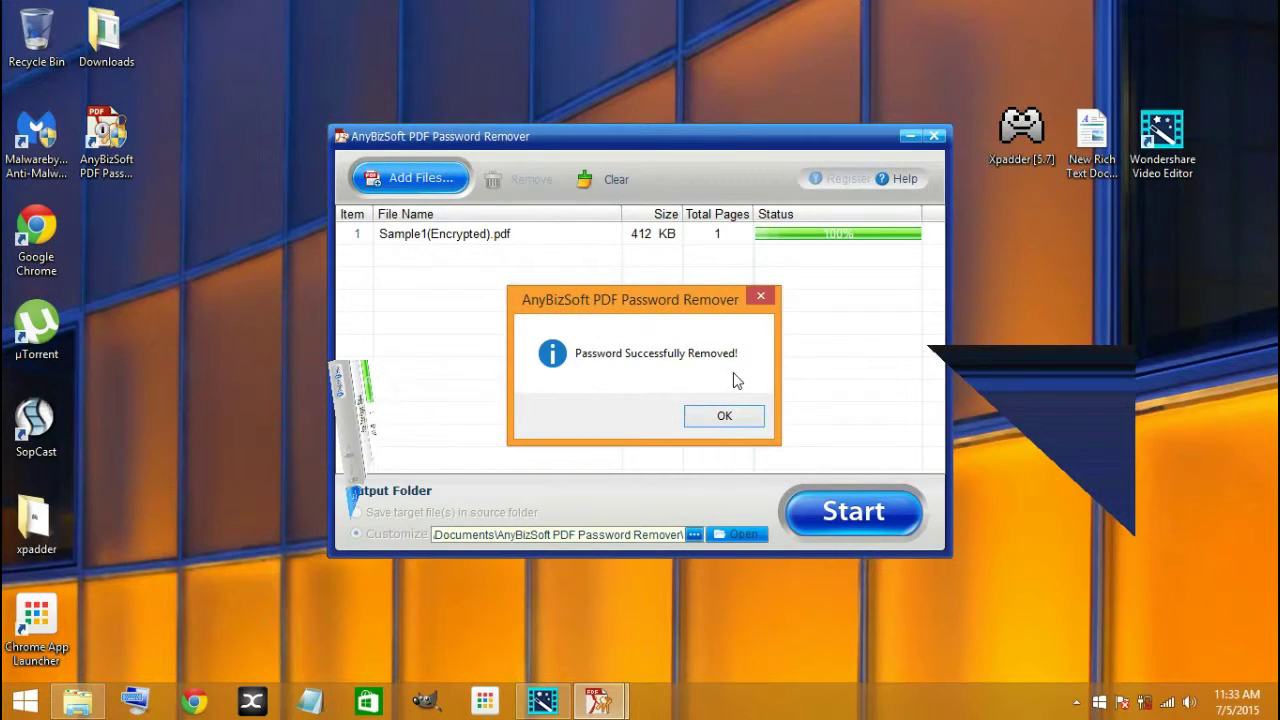
click(729, 416)
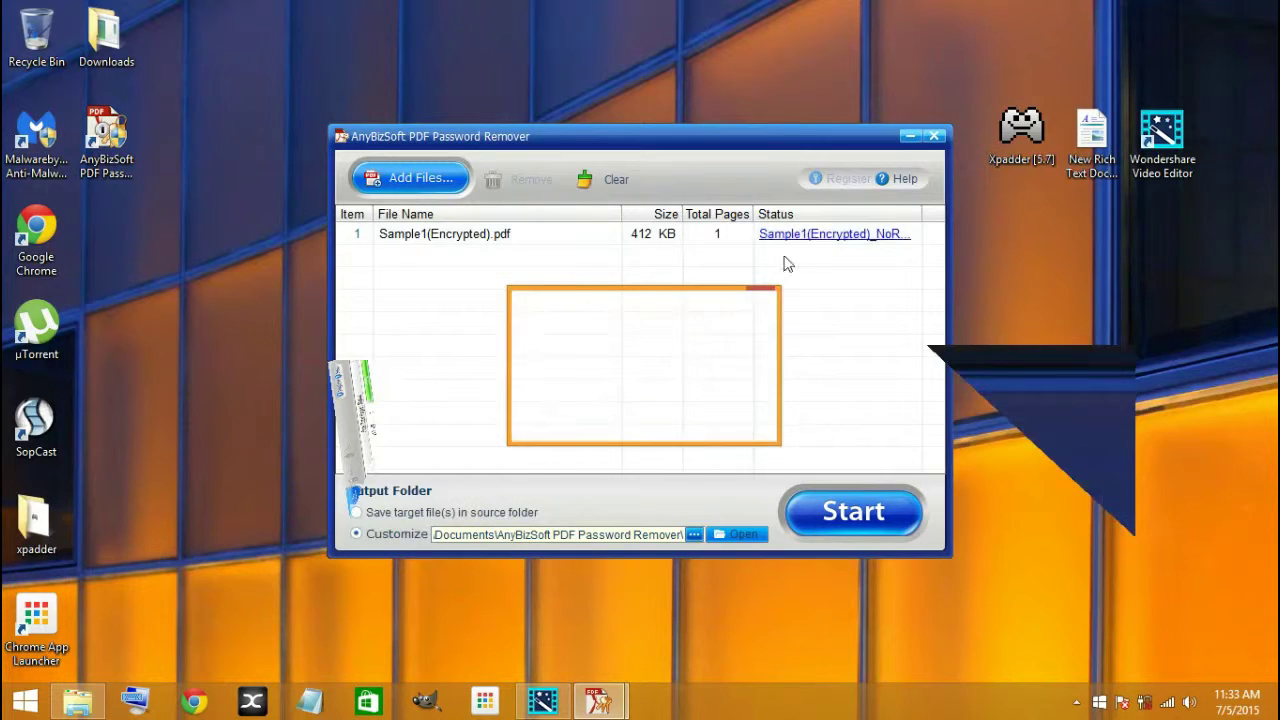
click(936, 140)
Confirm Yes to exit PDF Password Remover, leaving the desktop showing
click(645, 414)
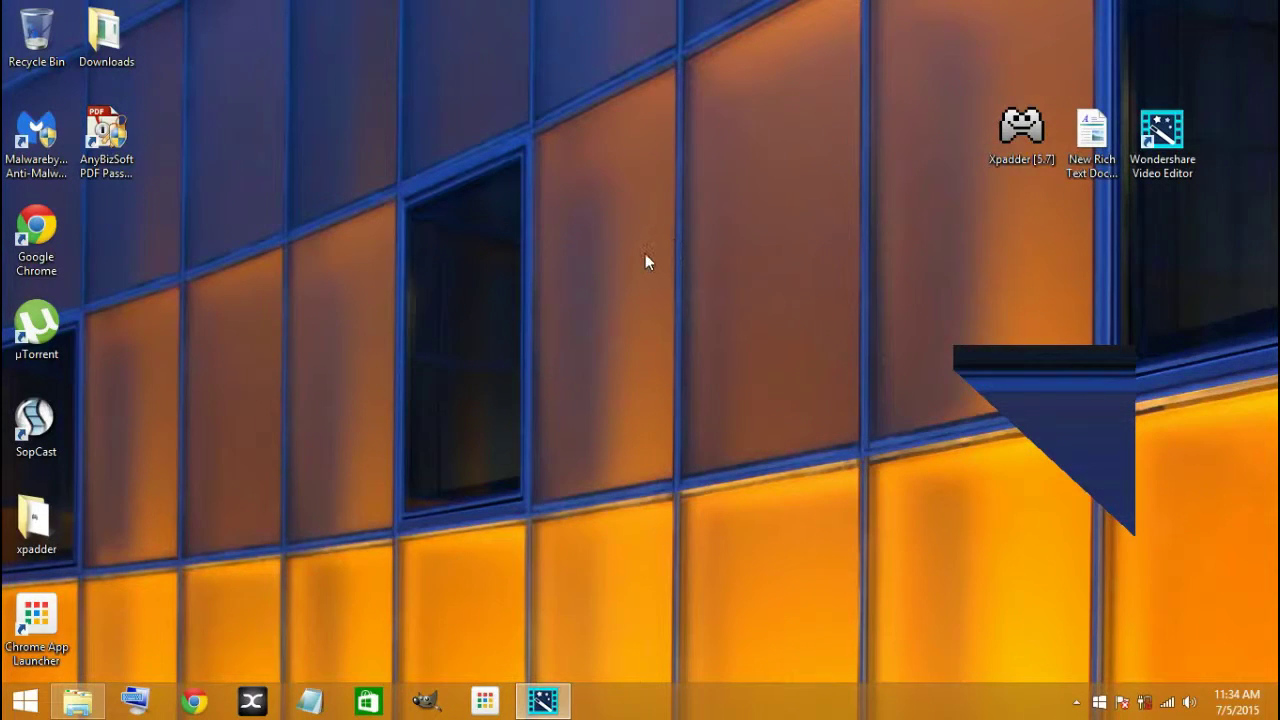
click(861, 301)
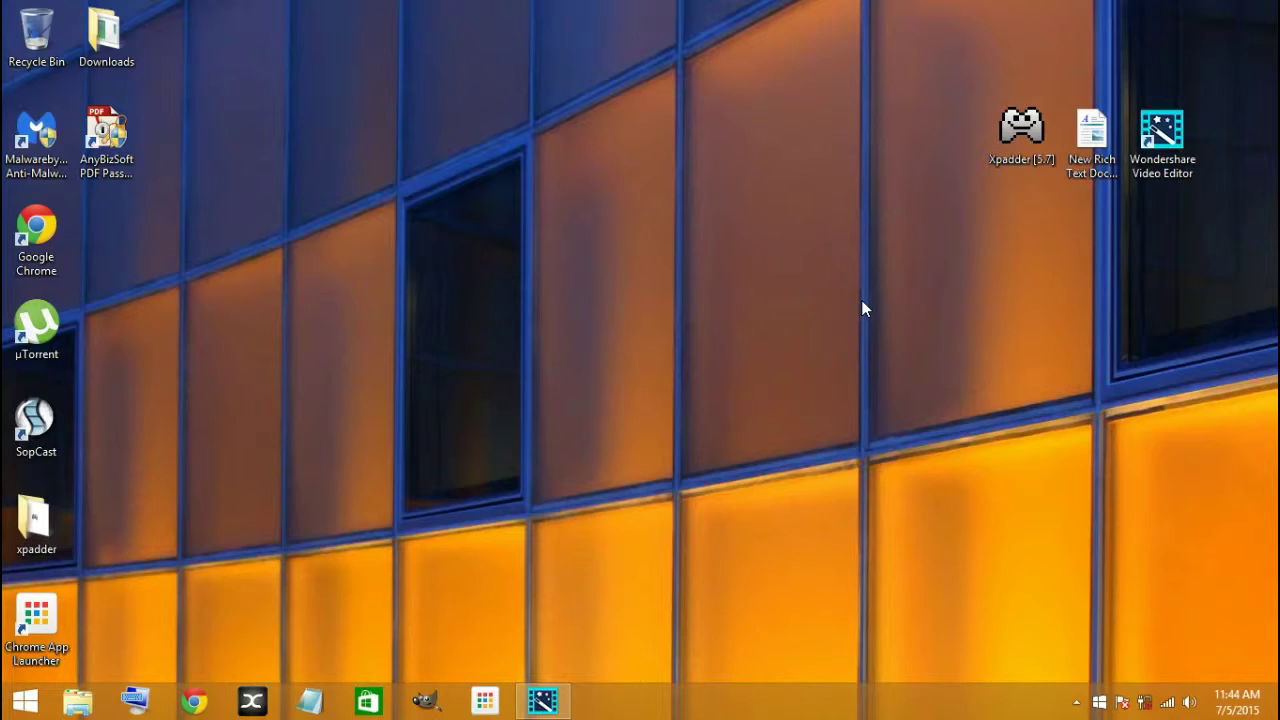